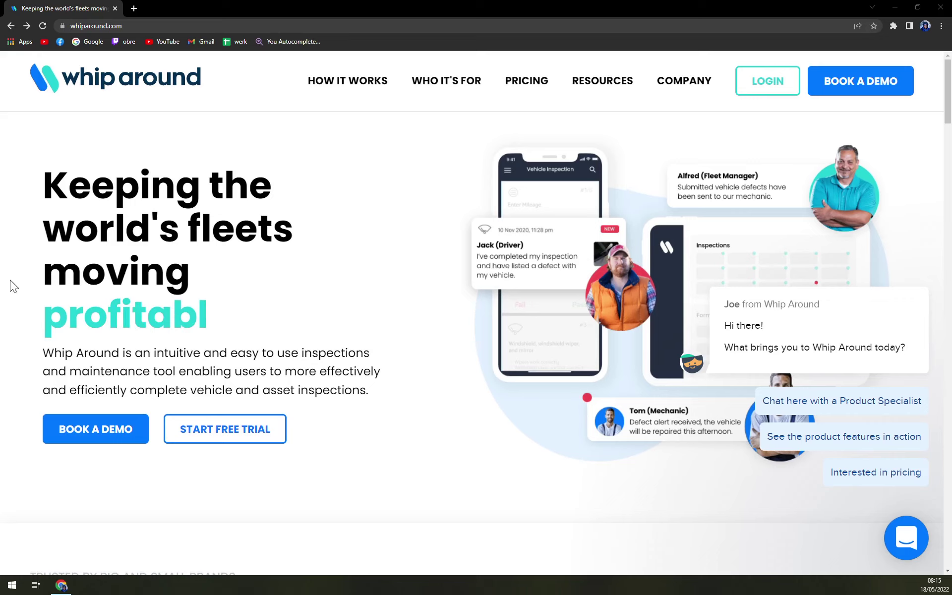
pyautogui.scroll(-2, 285, 303)
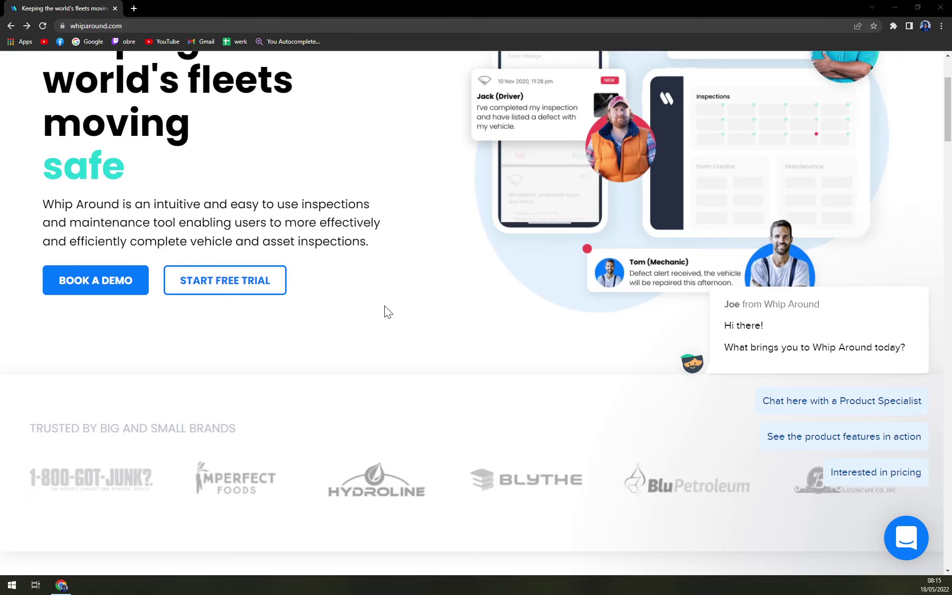
pyautogui.scroll(-4, 384, 307)
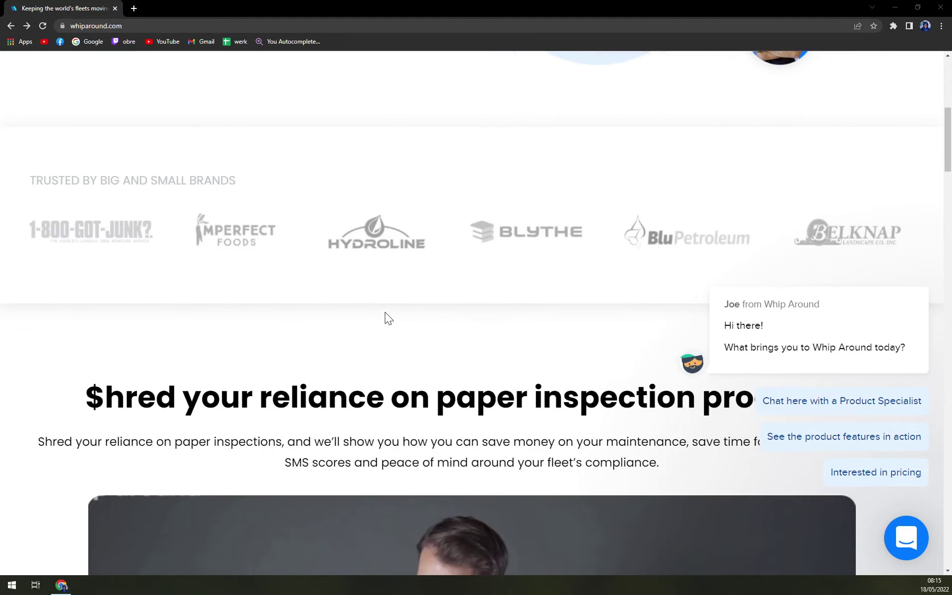
pyautogui.scroll(5, 385, 311)
pyautogui.scroll(3, 384, 312)
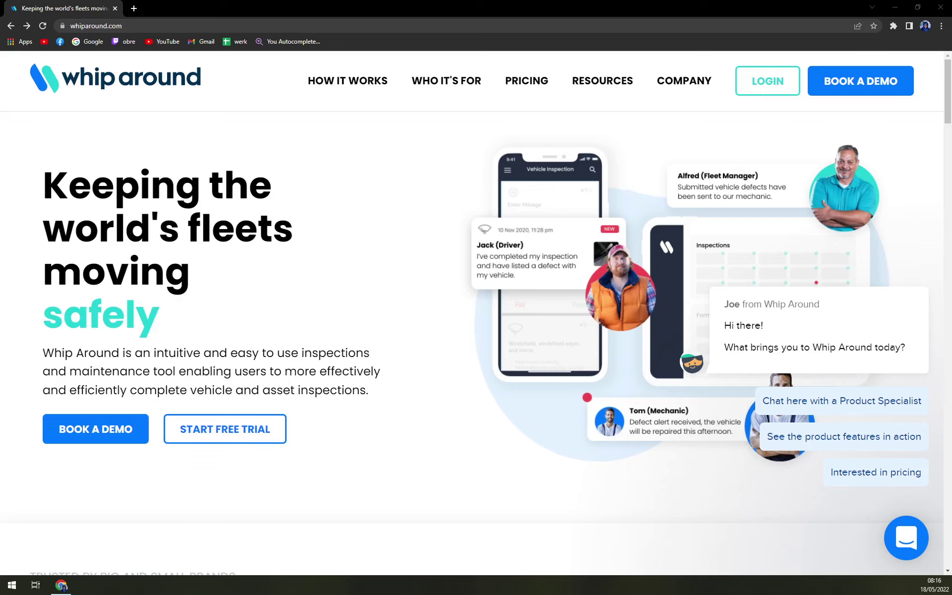
pyautogui.scroll(-1, 430, 414)
pyautogui.scroll(1, 429, 412)
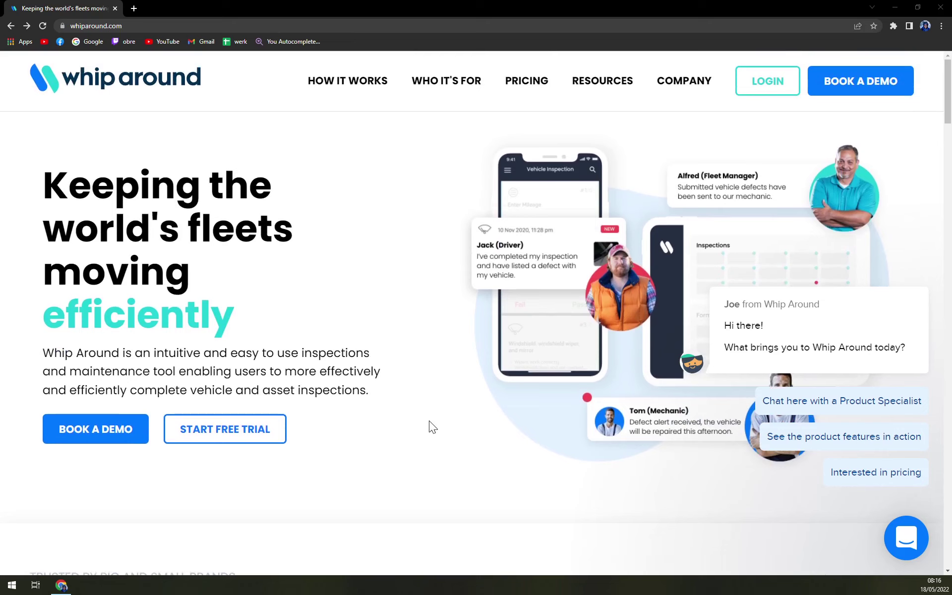
# Close the chat greeting popup on the Whip Around homepage.
pyautogui.click(918, 269)
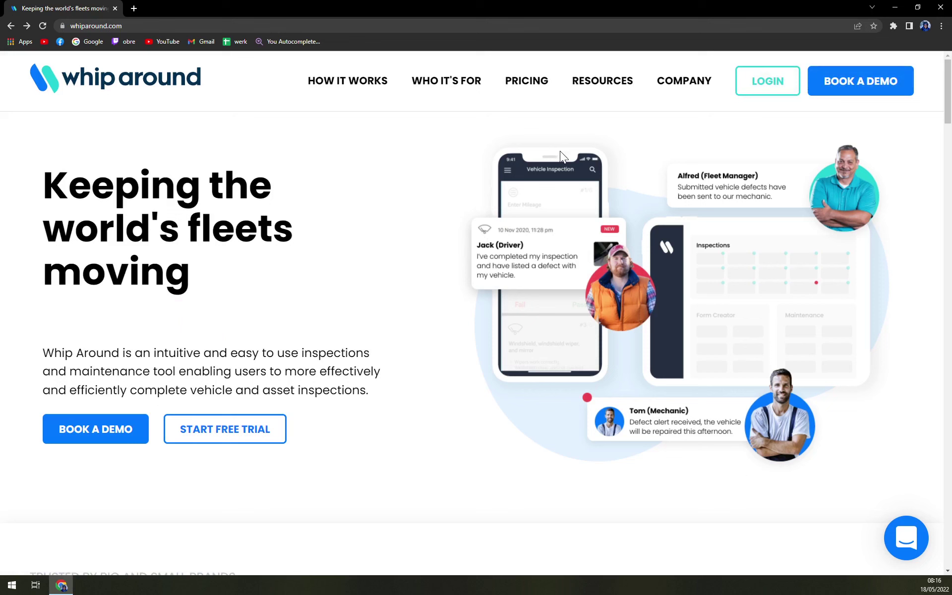
# Briefly view the Book A Demo and free-trial sign-up forms, returning to the homepage each time.
pyautogui.click(861, 81)
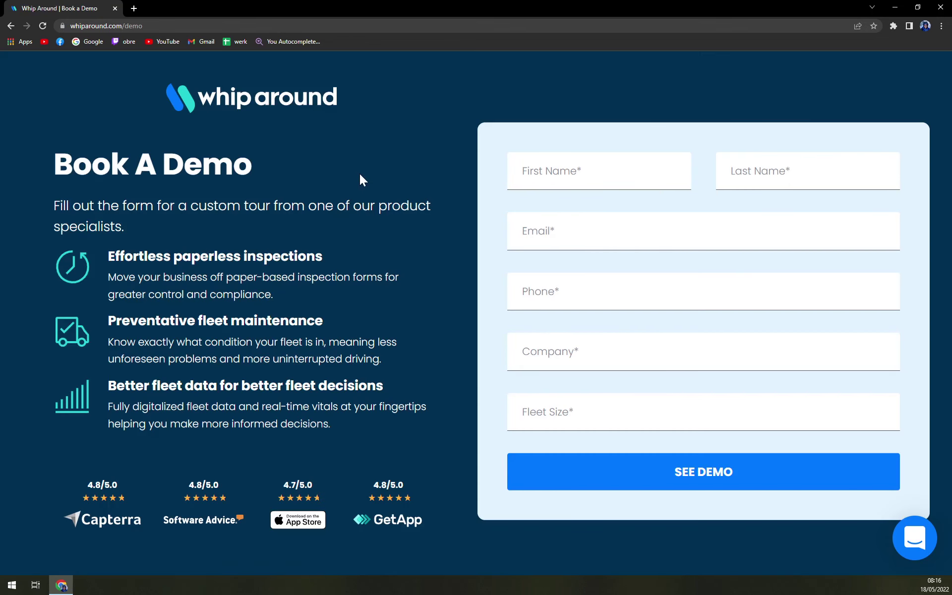
pyautogui.hotkey('alt', 'Left')
pyautogui.click(177, 431)
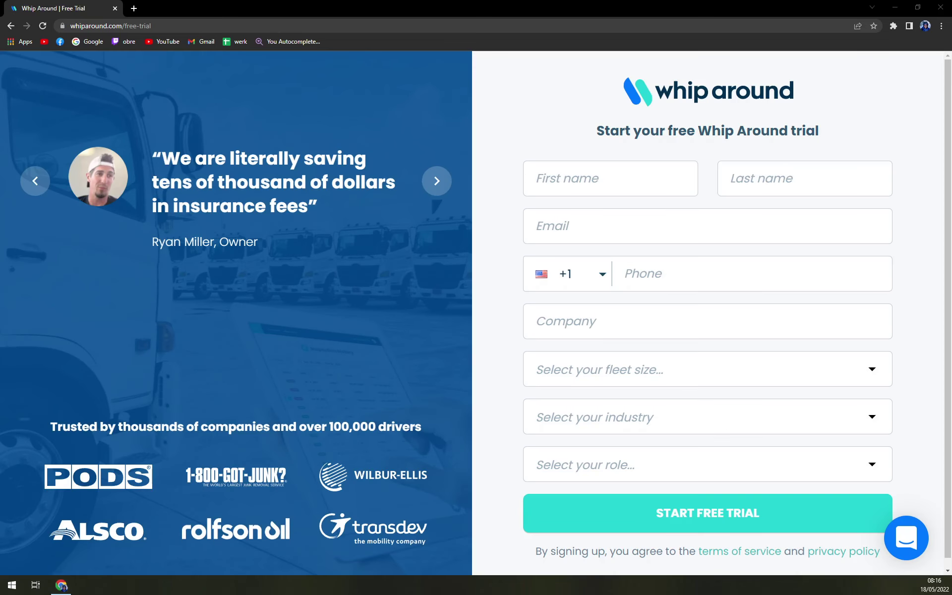
pyautogui.hotkey('alt', 'Left')
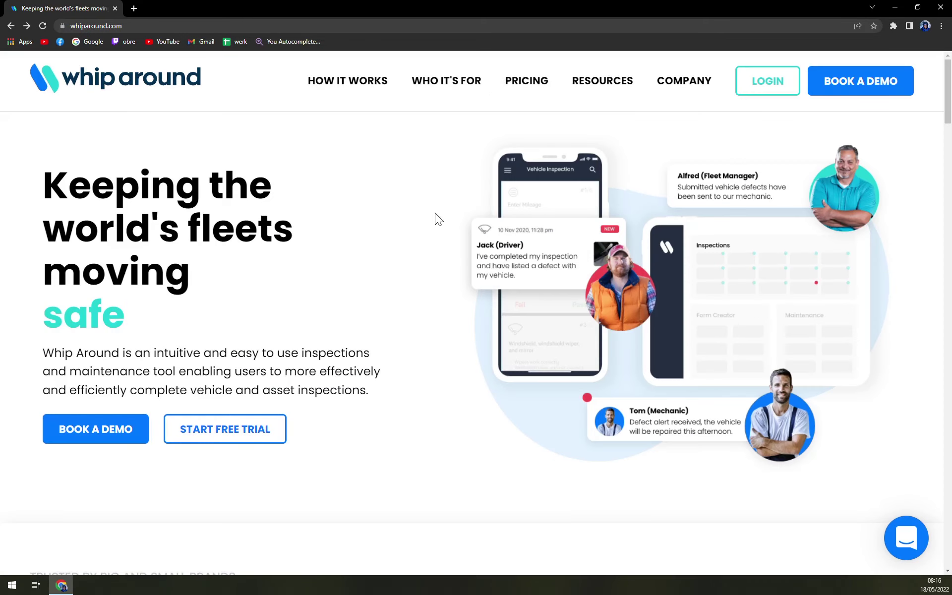
pyautogui.click(527, 81)
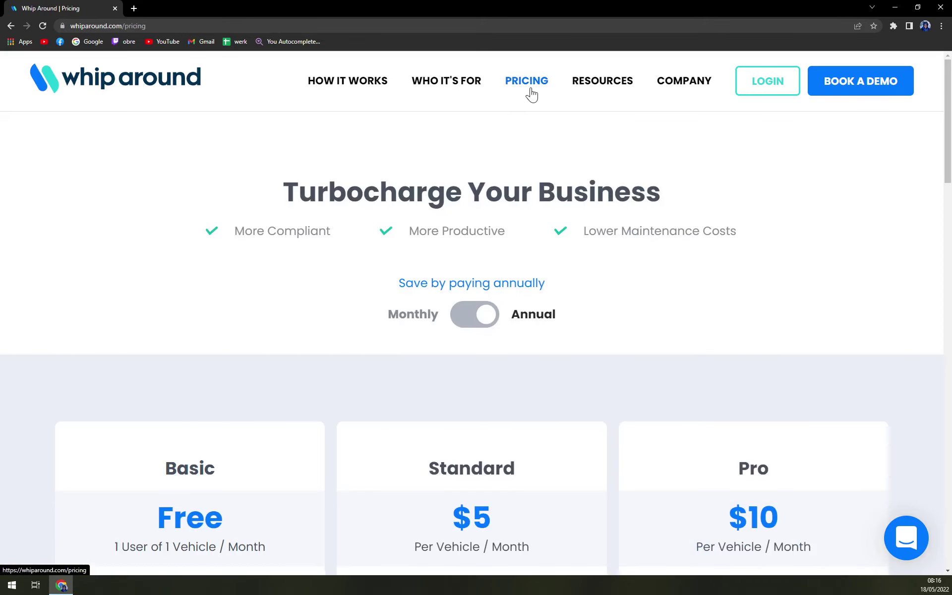
pyautogui.scroll(-4, 526, 297)
pyautogui.scroll(4, 536, 240)
pyautogui.scroll(2, 583, 234)
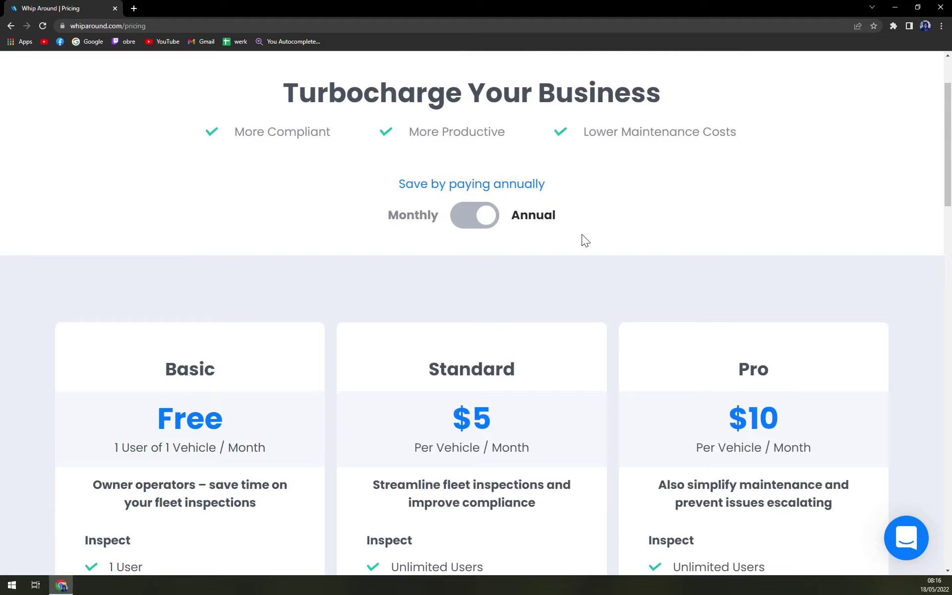
pyautogui.scroll(2, 528, 229)
pyautogui.scroll(1, 462, 219)
pyautogui.keyDown('ctrl'); pyautogui.scroll(2, 375, 221); pyautogui.keyUp('ctrl')
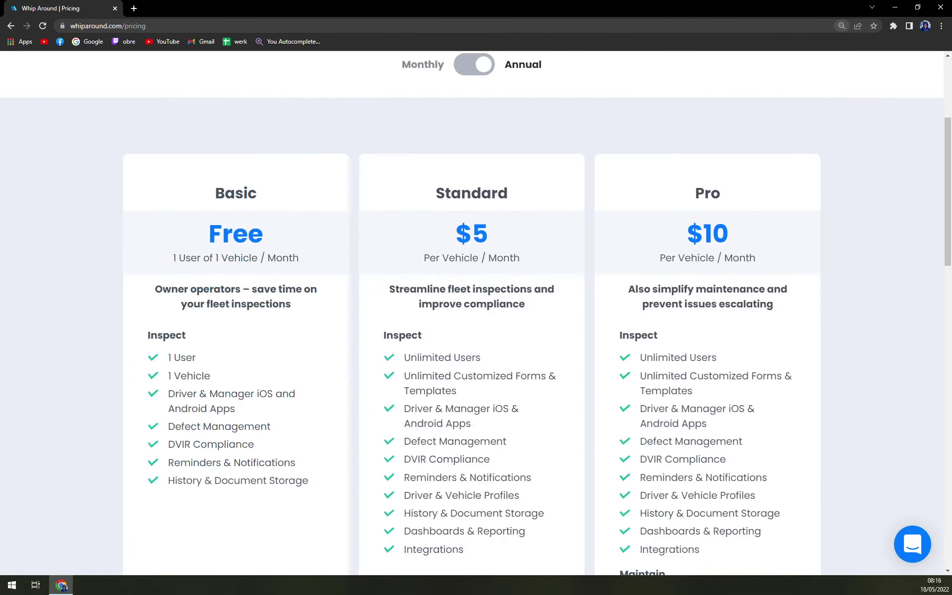
pyautogui.scroll(-1, 283, 216)
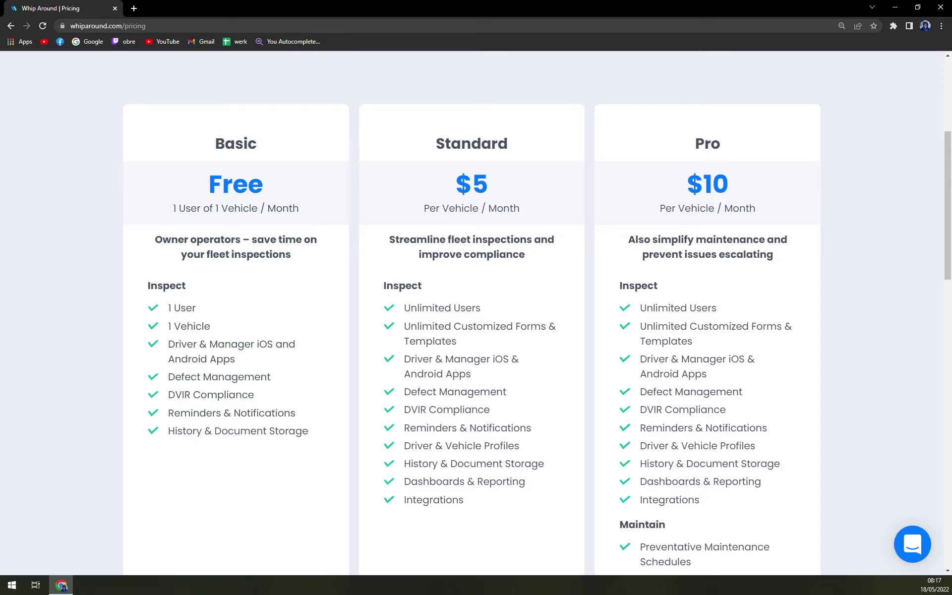
pyautogui.click(264, 181)
pyautogui.scroll(3, 306, 388)
pyautogui.scroll(2, 302, 399)
pyautogui.scroll(-2, 302, 402)
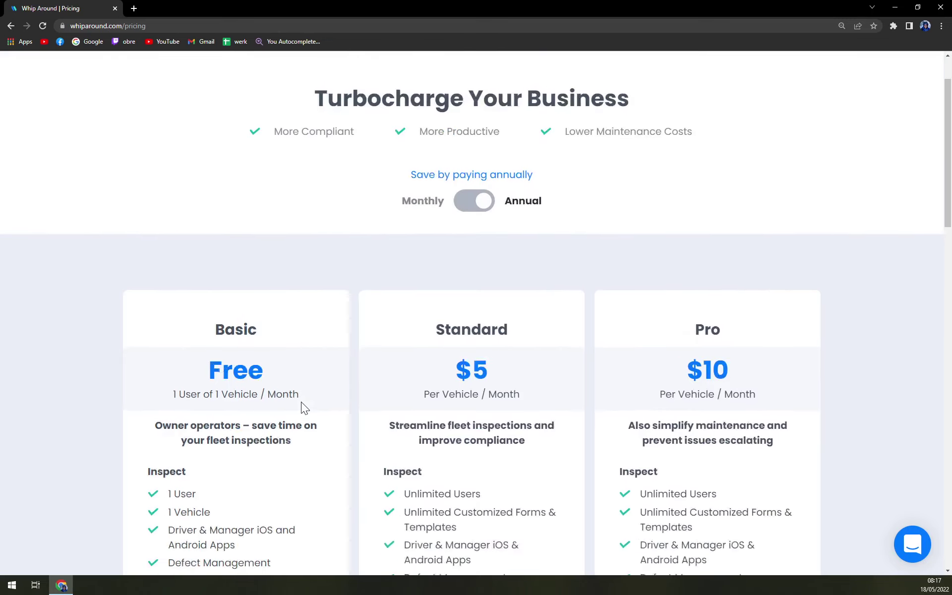
pyautogui.scroll(-4, 301, 403)
pyautogui.scroll(1, 301, 402)
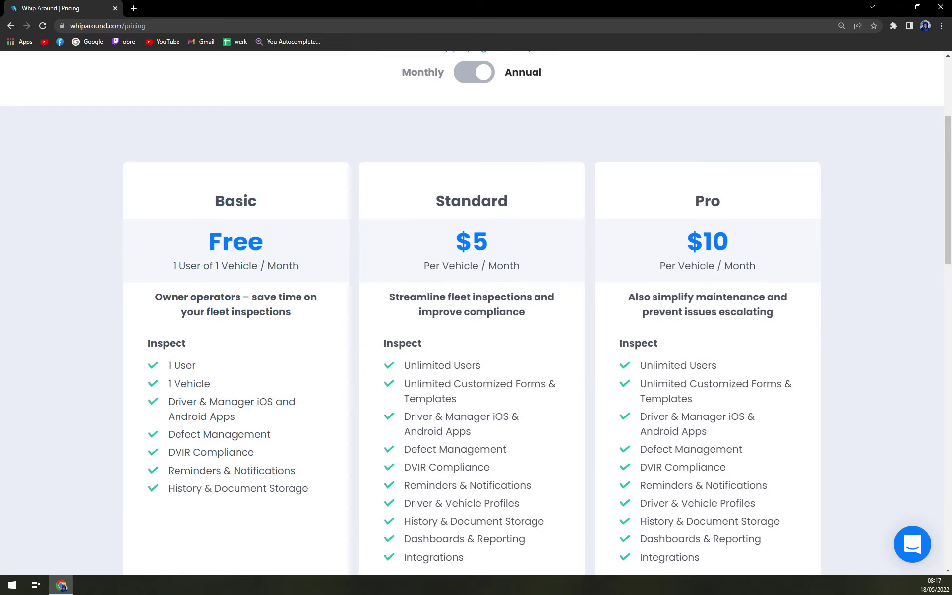
pyautogui.scroll(-1, 431, 167)
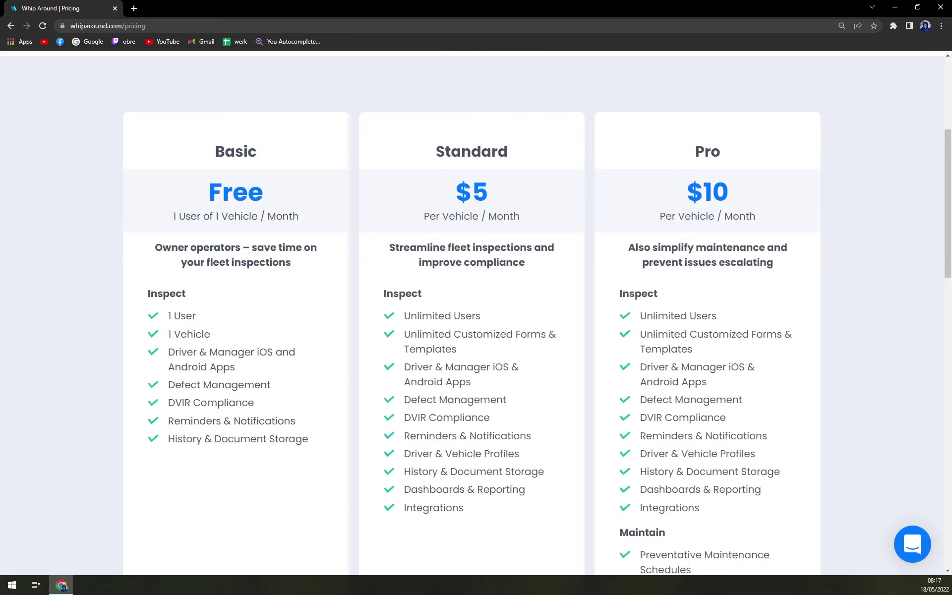
pyautogui.scroll(1, 454, 201)
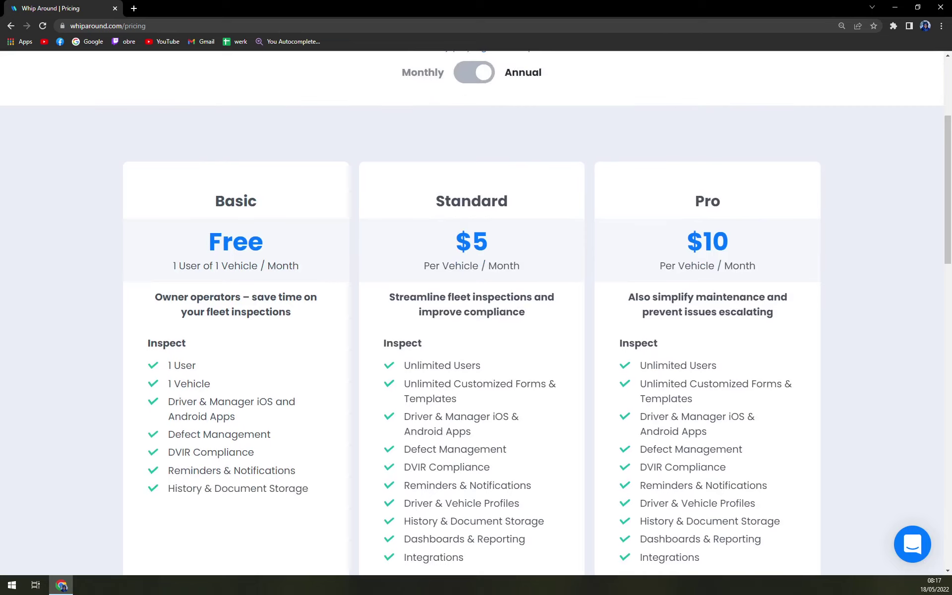
pyautogui.scroll(1, 465, 290)
pyautogui.scroll(1, 518, 284)
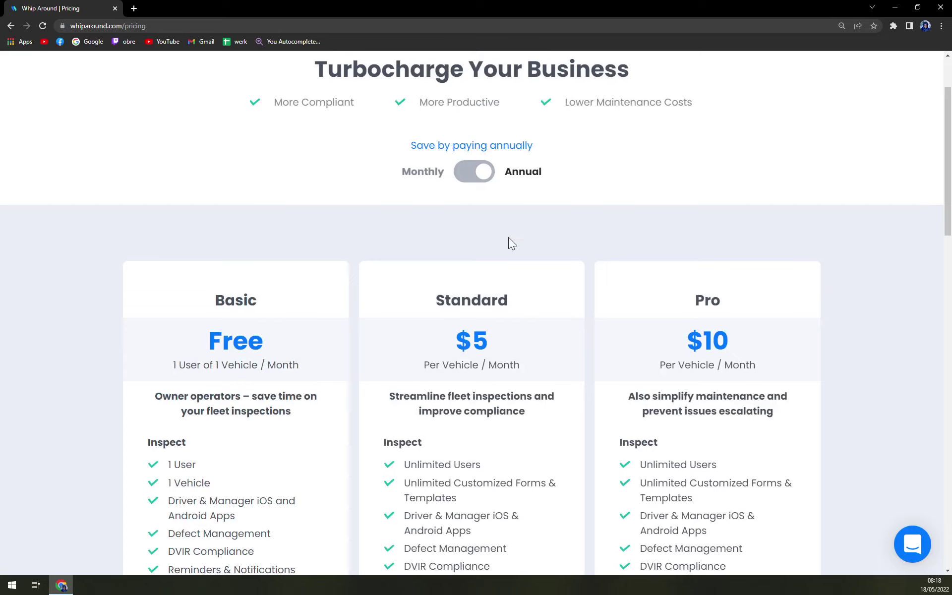
pyautogui.click(483, 176)
pyautogui.click(484, 176)
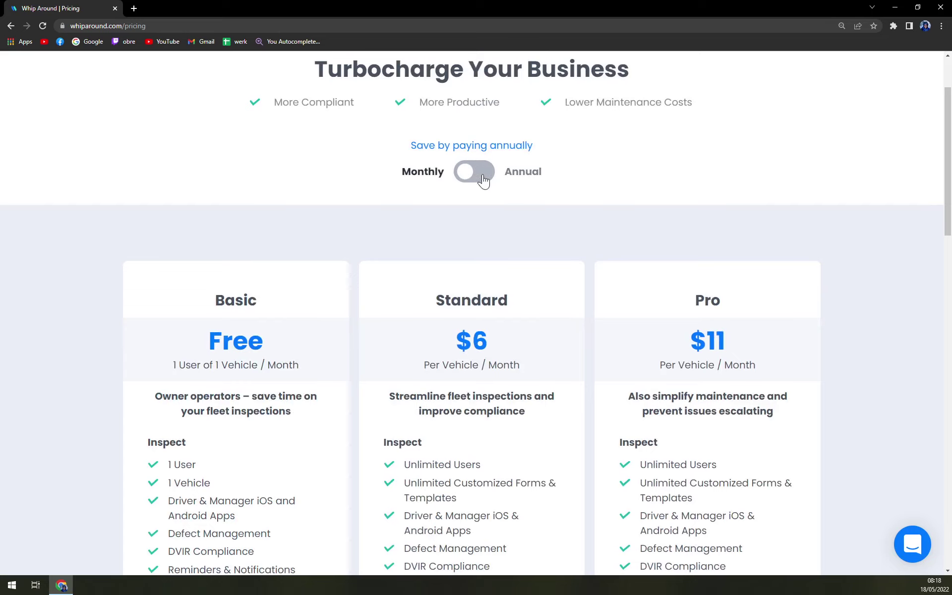
pyautogui.click(484, 176)
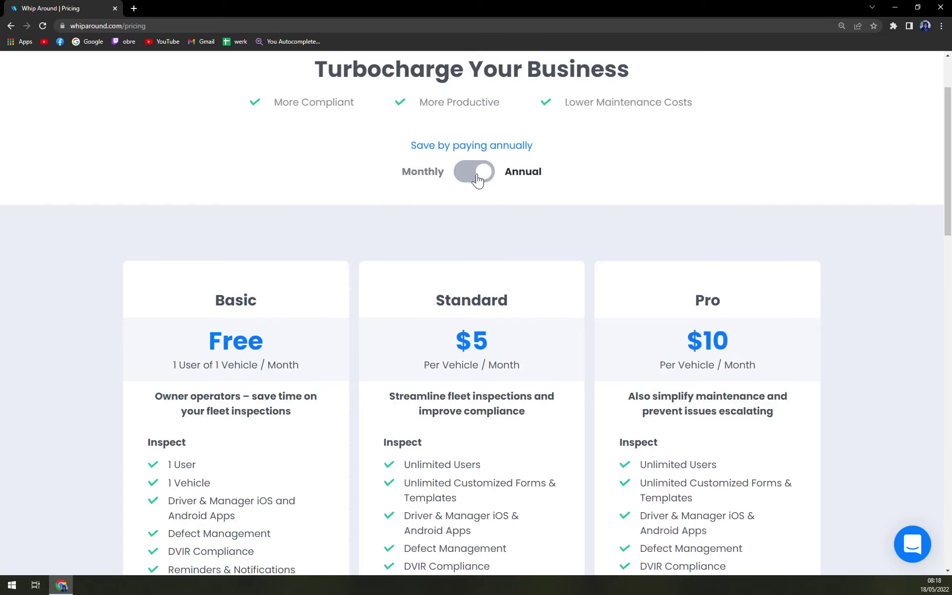
pyautogui.scroll(-2, 483, 186)
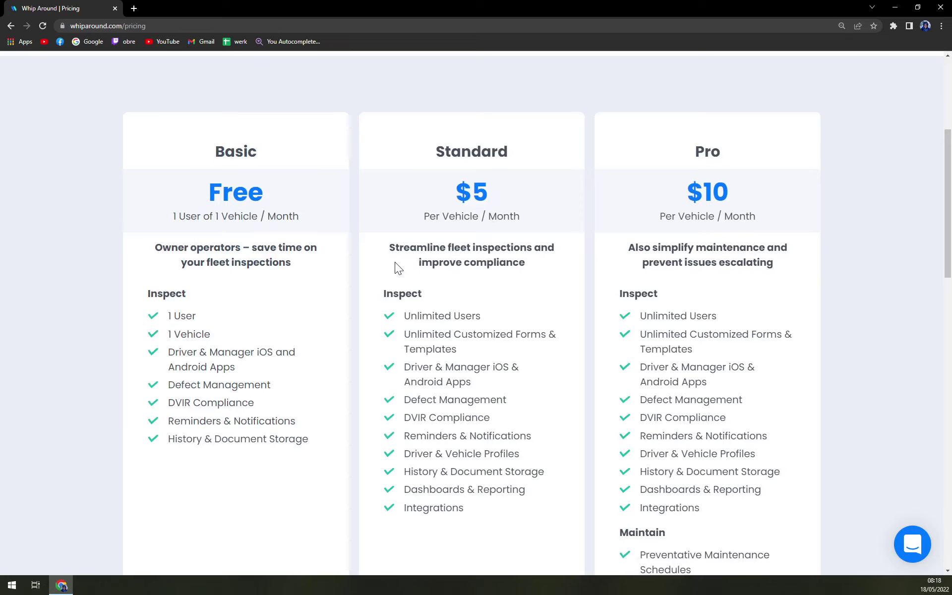
pyautogui.scroll(-1, 395, 262)
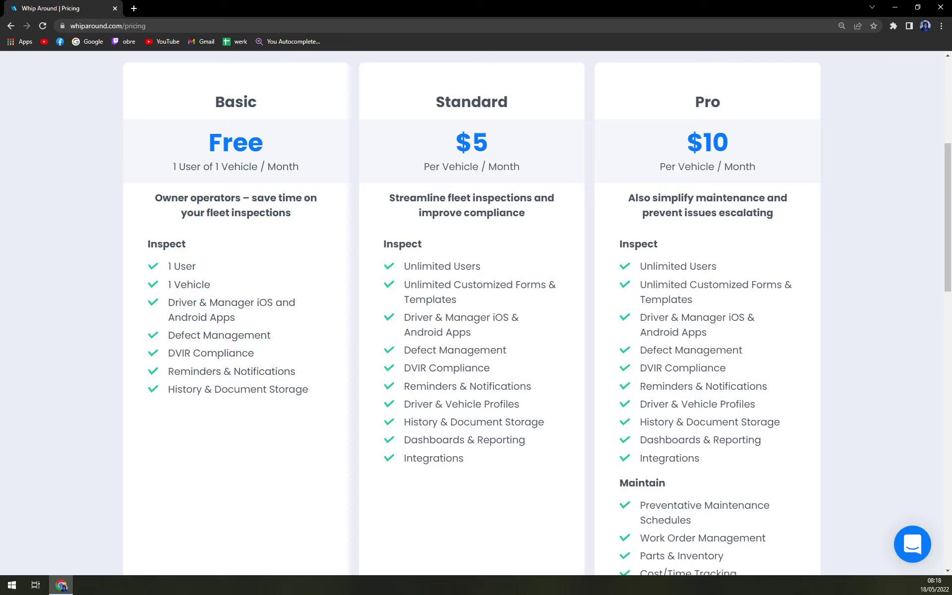
pyautogui.moveTo(485, 474); pyautogui.dragTo(394, 471)
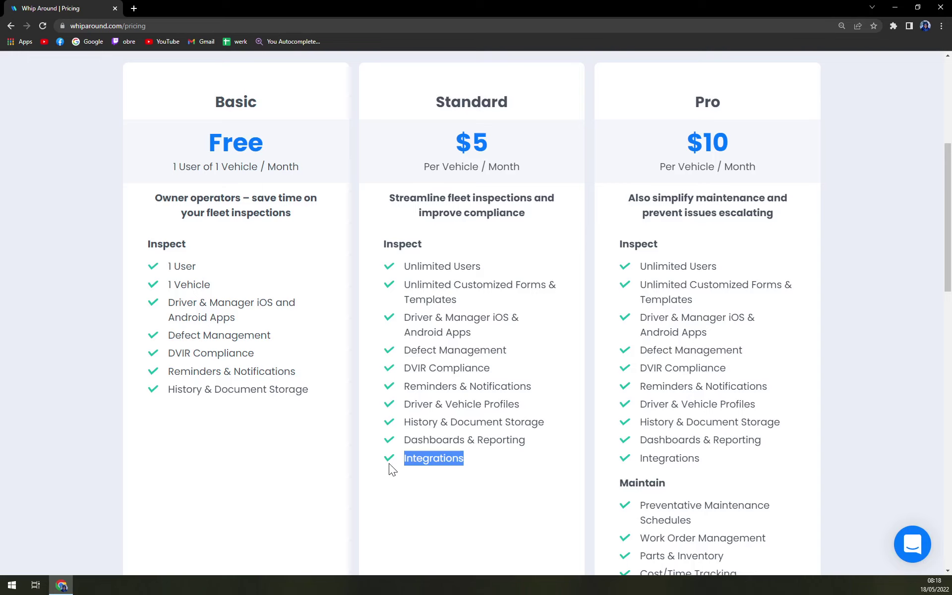
pyautogui.scroll(2, 559, 341)
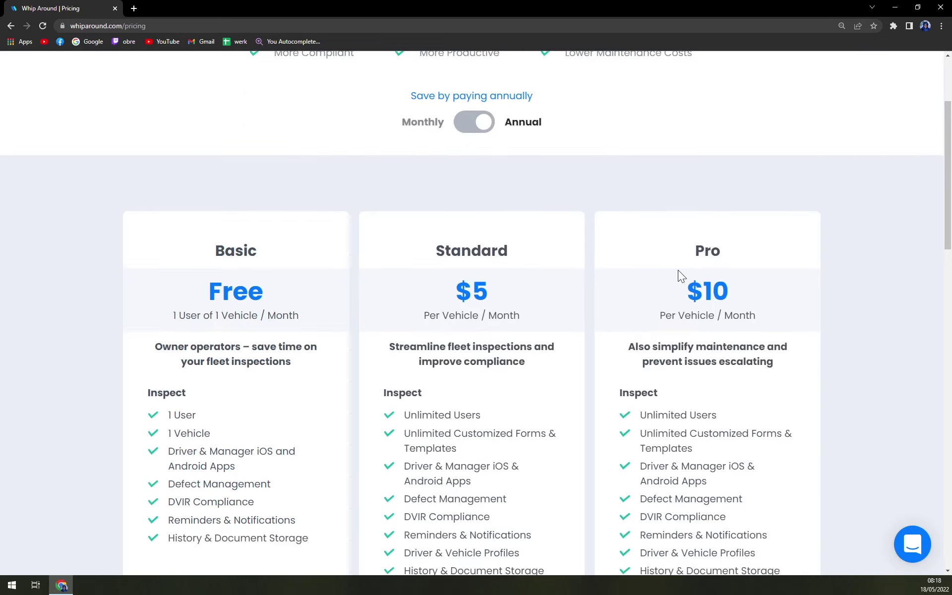
# Compare monthly and annual plan prices, then open the Basic plan's free-trial sign-up.
pyautogui.doubleClick(708, 251)
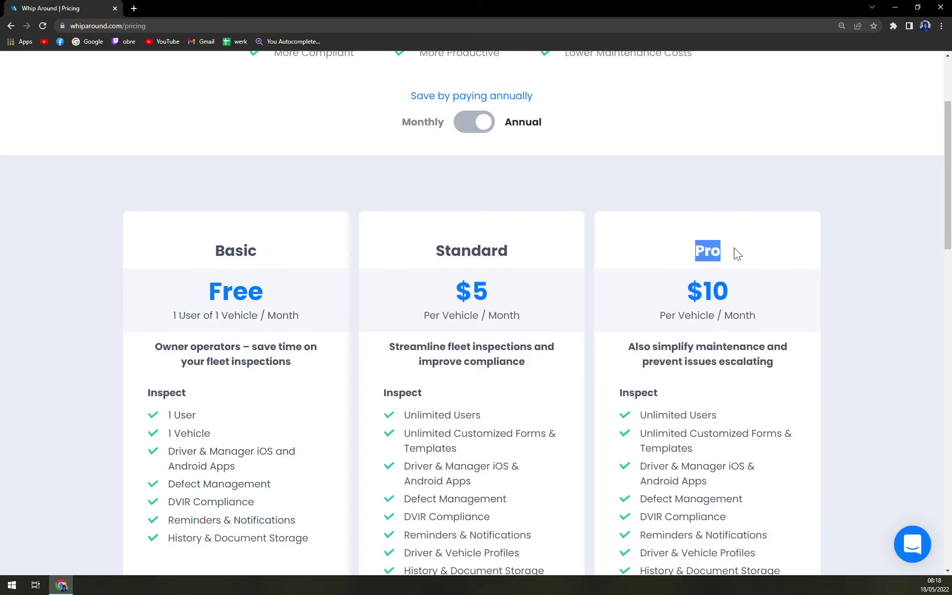
pyautogui.click(484, 127)
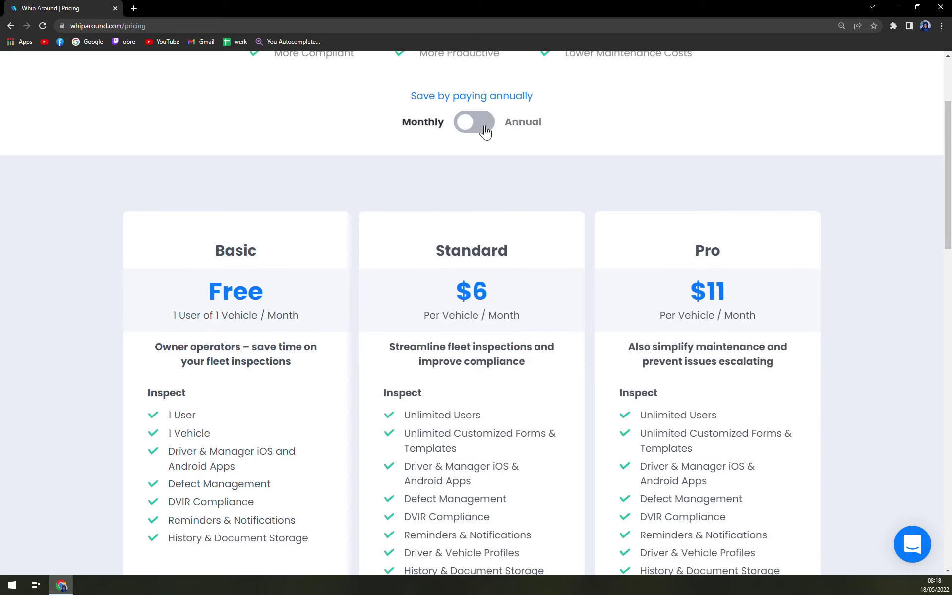
pyautogui.click(484, 126)
pyautogui.click(485, 131)
pyautogui.click(471, 132)
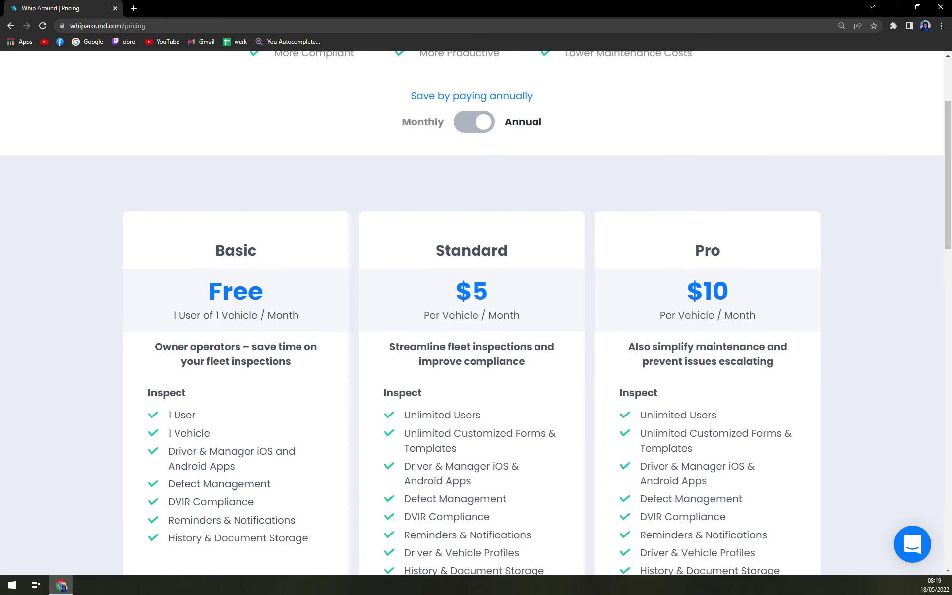
pyautogui.scroll(-2, 541, 187)
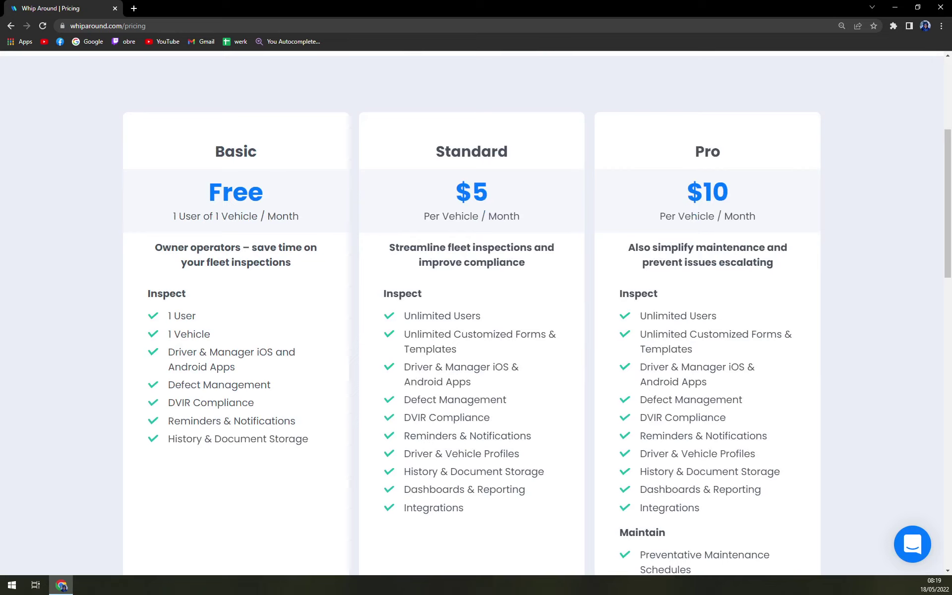
pyautogui.scroll(-2, 759, 363)
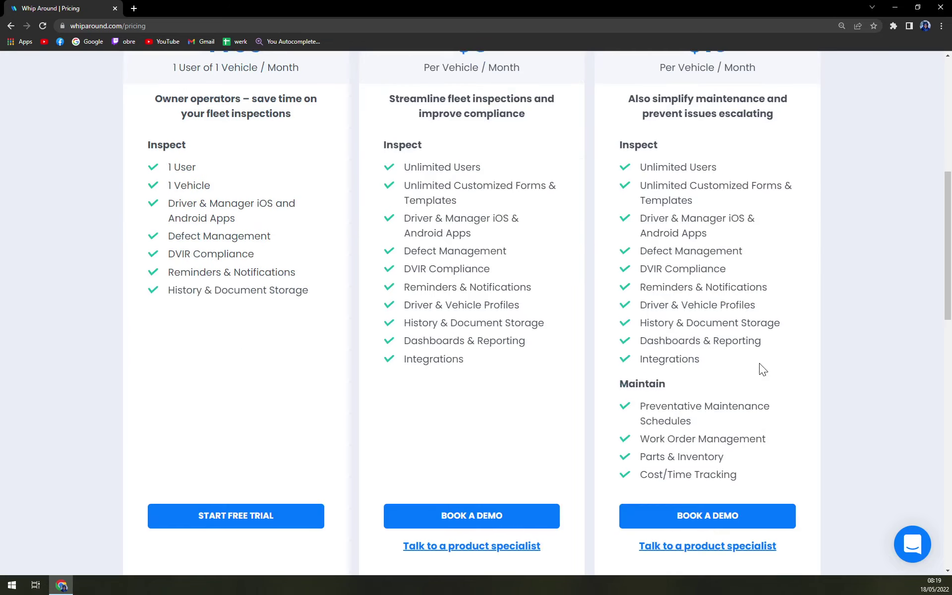
pyautogui.scroll(-2, 760, 363)
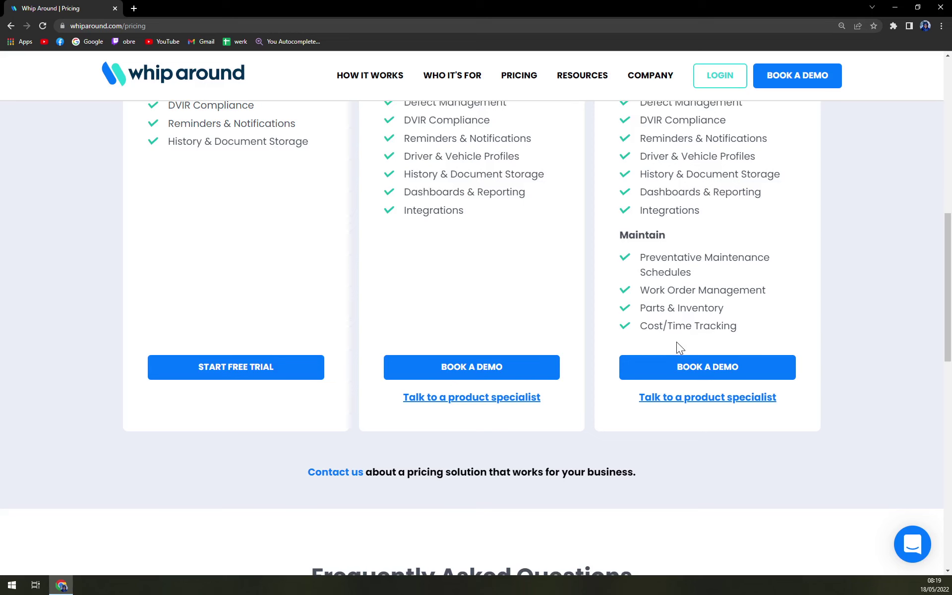
pyautogui.scroll(4, 677, 342)
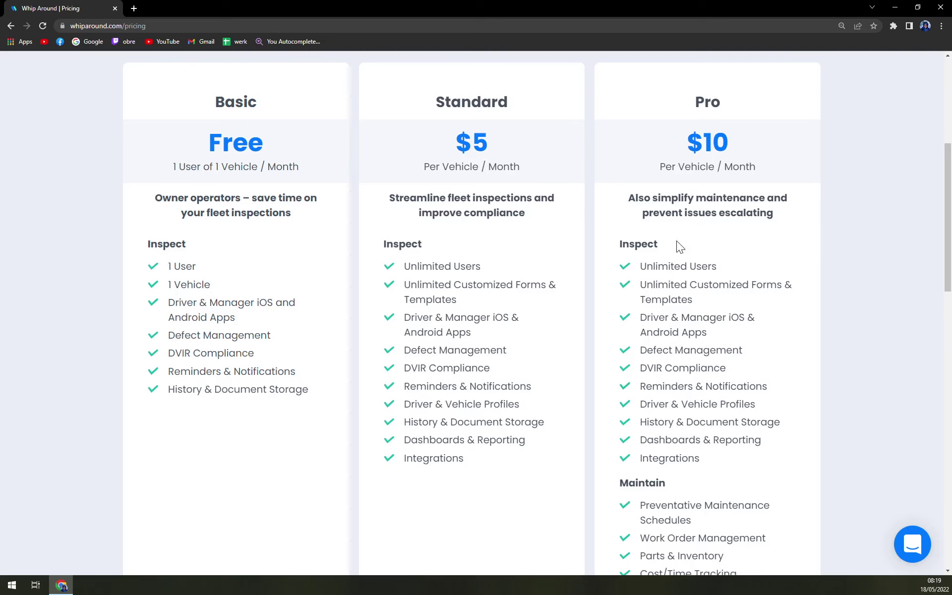
pyautogui.scroll(2, 676, 240)
pyautogui.scroll(-6, 677, 241)
pyautogui.scroll(-5, 681, 274)
pyautogui.scroll(-4, 681, 274)
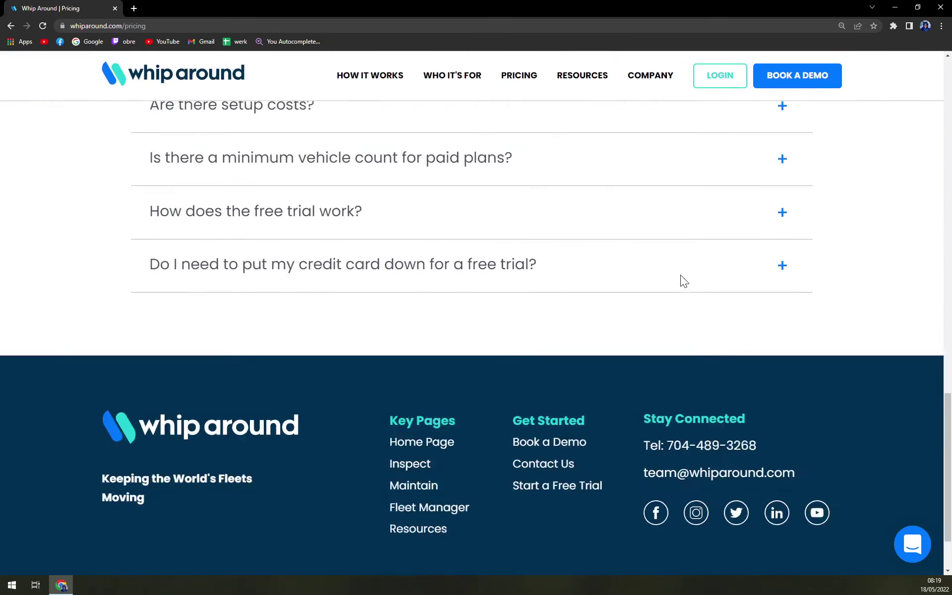
pyautogui.scroll(4, 681, 275)
pyautogui.scroll(6, 837, 346)
pyautogui.scroll(4, 827, 292)
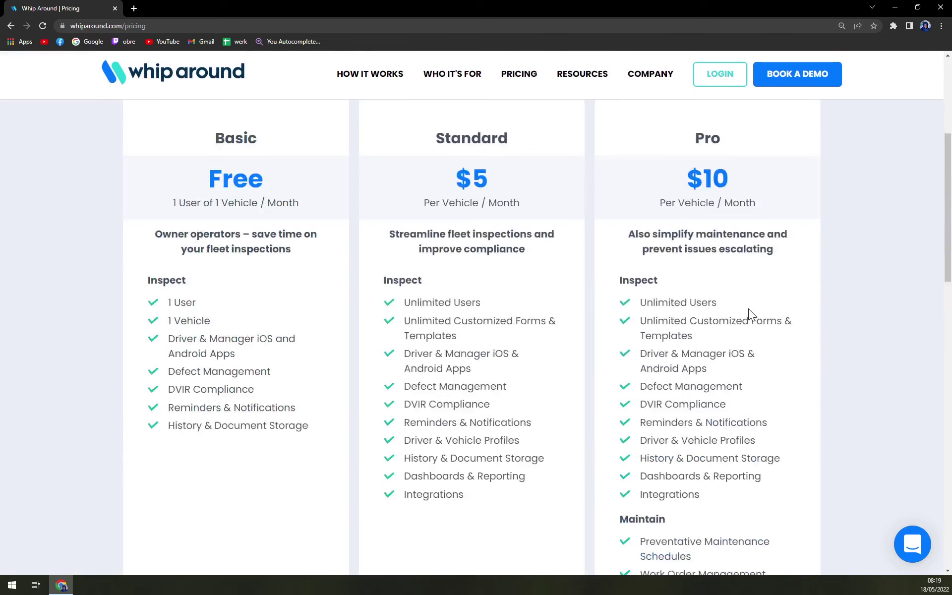
pyautogui.scroll(2, 749, 309)
pyautogui.scroll(-6, 223, 230)
pyautogui.click(247, 422)
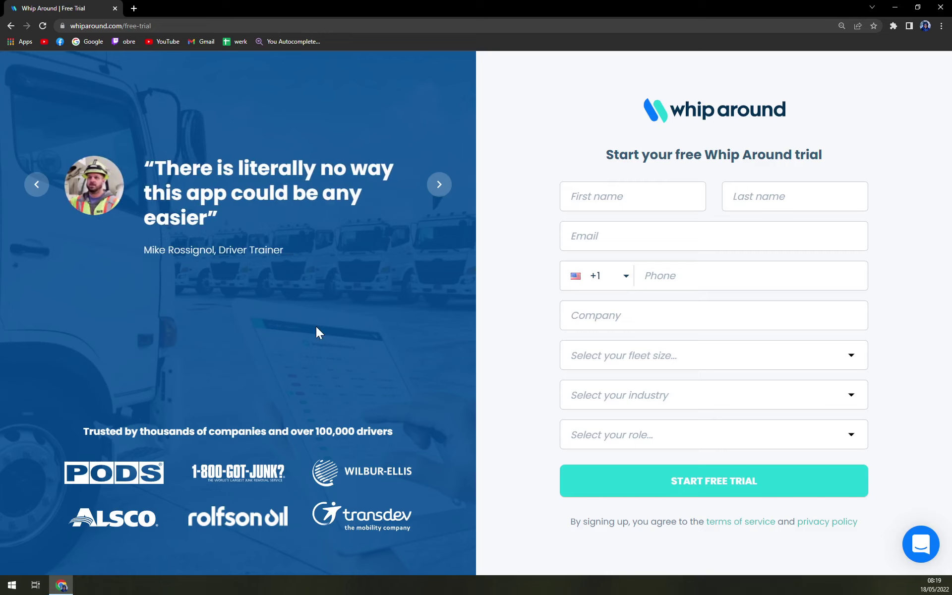
# Enter the first name, last name and email address.
pyautogui.click(632, 196)
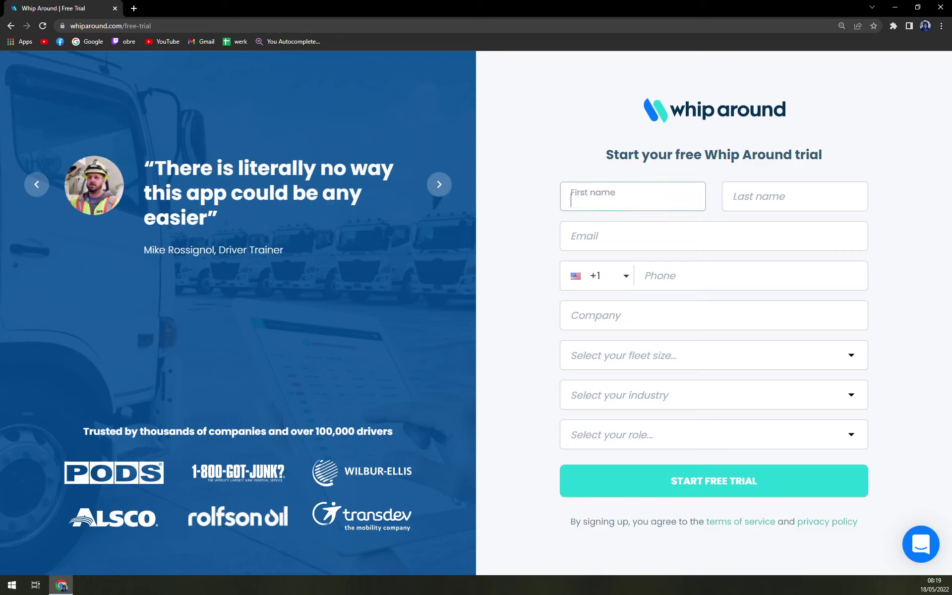
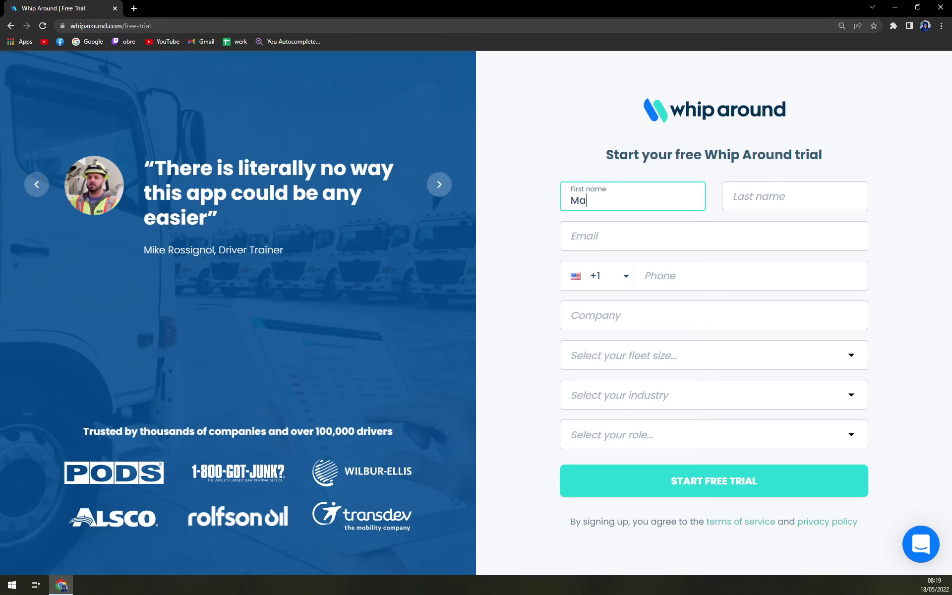
pyautogui.press('Tab')
pyautogui.press('Tab')
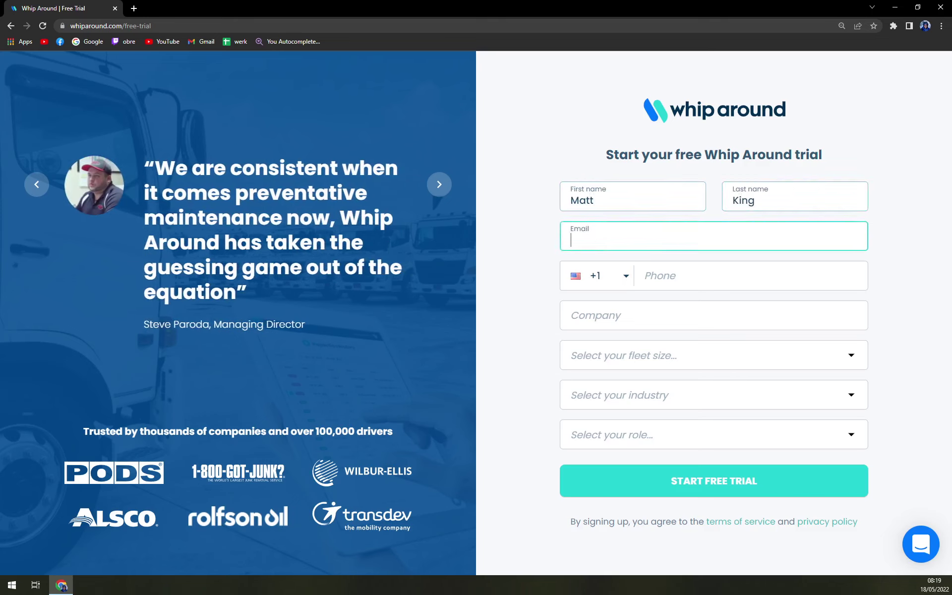
pyautogui.press('Tab')
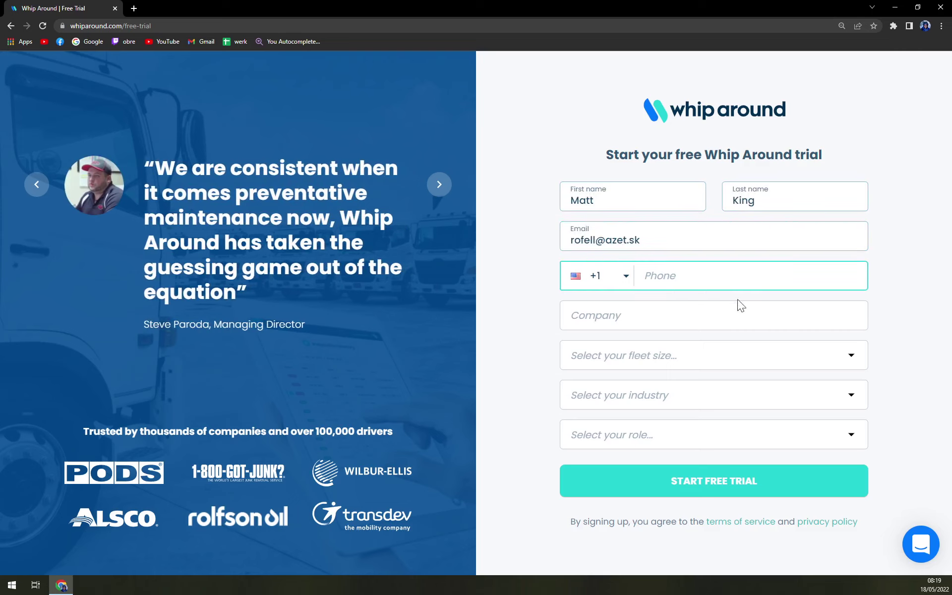
# Enter a +421 Slovakia phone number, correcting mistyped digits, and the company MKTrucks.
pyautogui.click(614, 283)
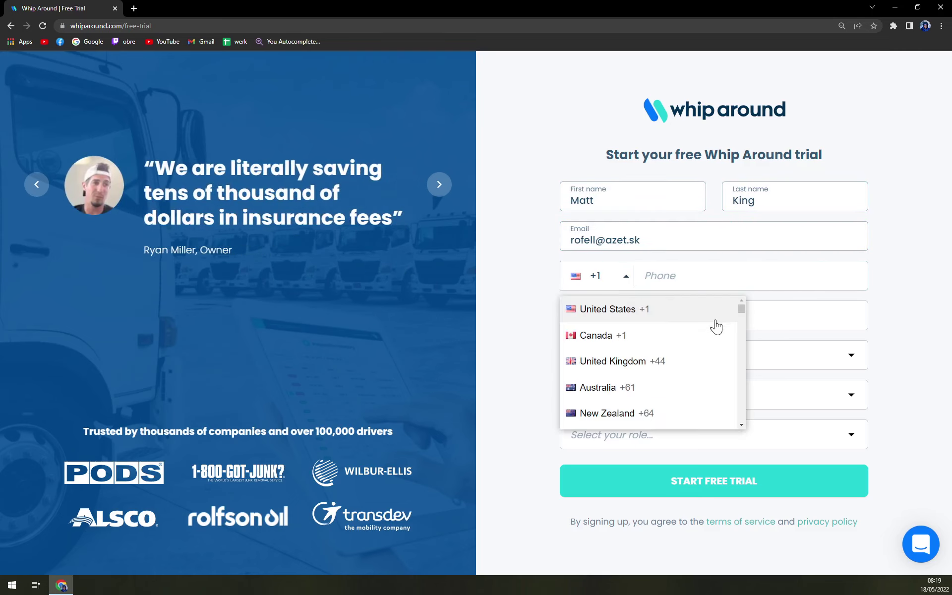
pyautogui.scroll(-3, 715, 328)
pyautogui.scroll(-3, 715, 328)
pyautogui.moveTo(744, 321); pyautogui.dragTo(754, 389)
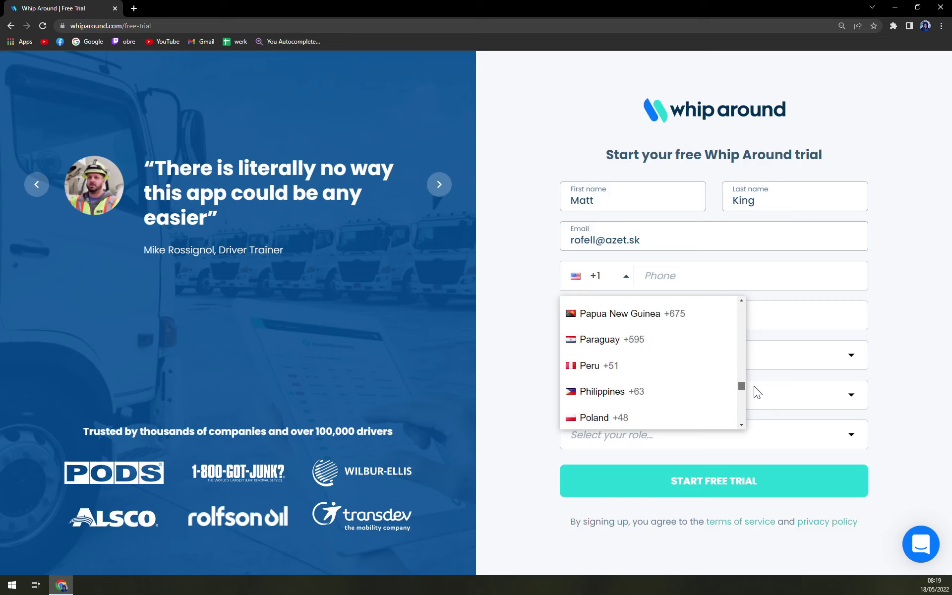
pyautogui.scroll(-3, 700, 391)
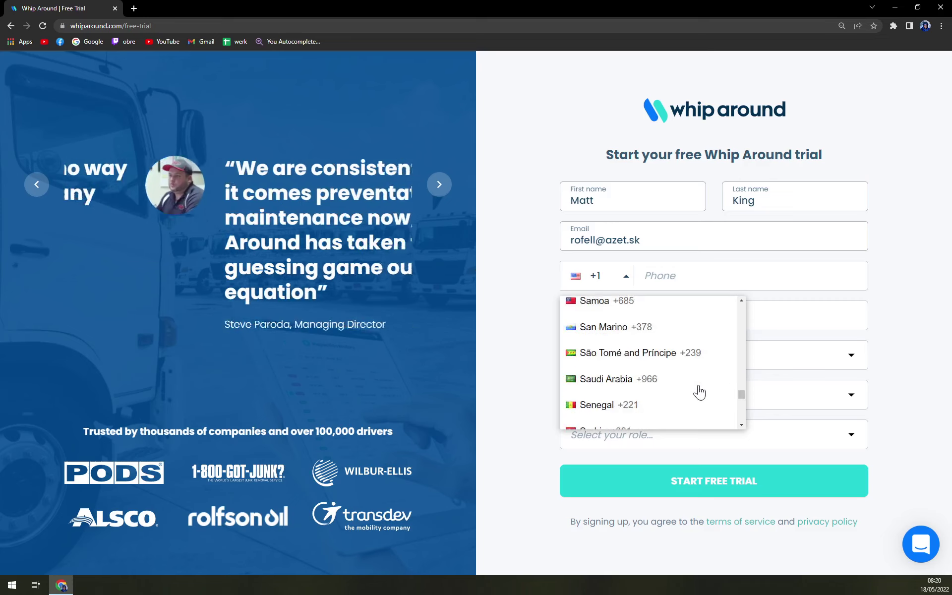
pyautogui.scroll(-1, 700, 391)
pyautogui.scroll(2, 700, 391)
pyautogui.scroll(-1, 700, 391)
pyautogui.scroll(-1, 700, 391)
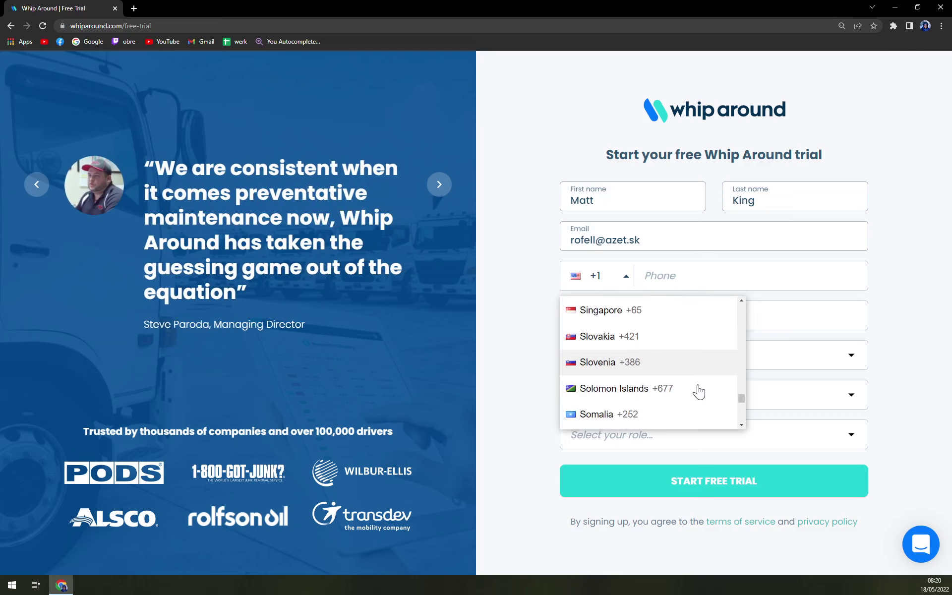
pyautogui.click(610, 334)
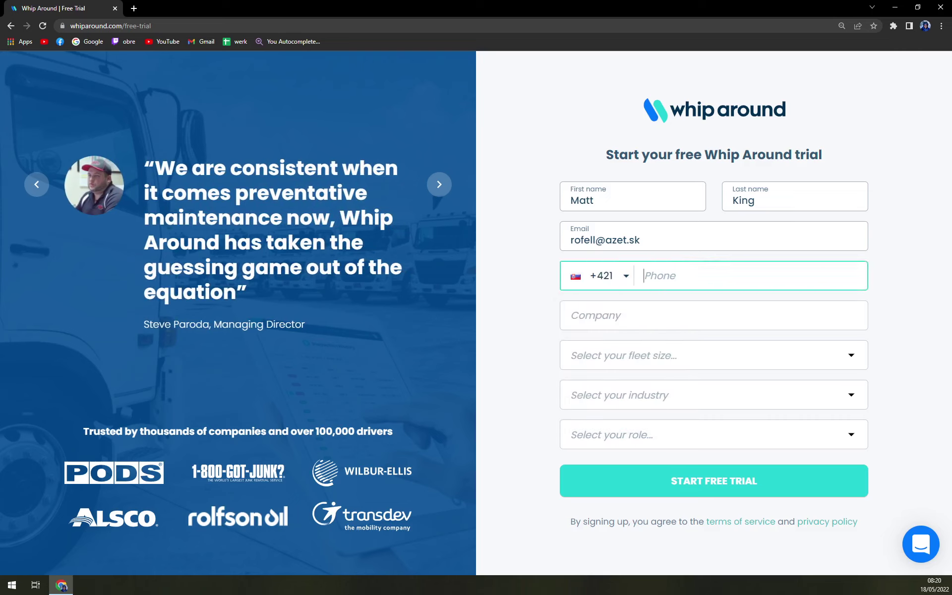
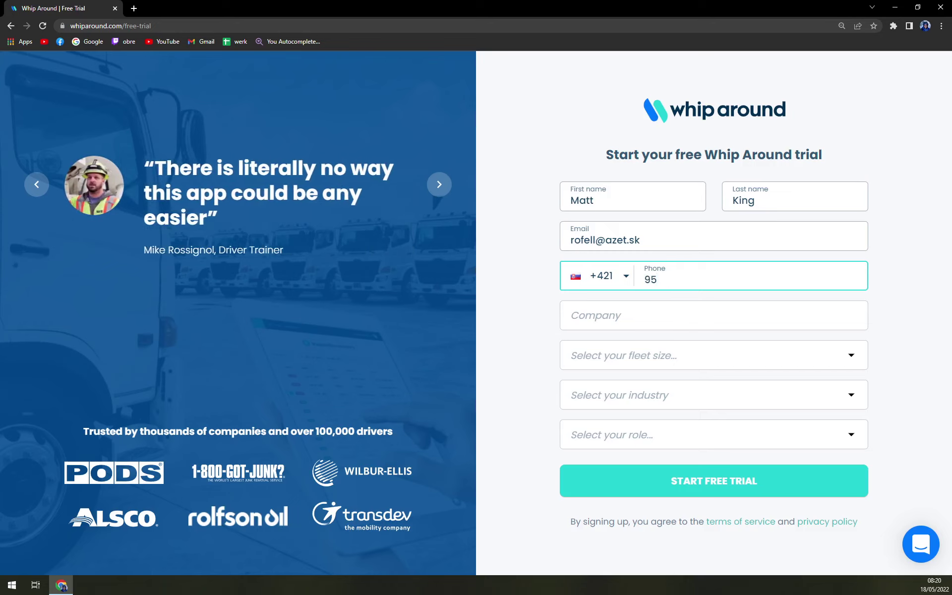
pyautogui.press('Tab')
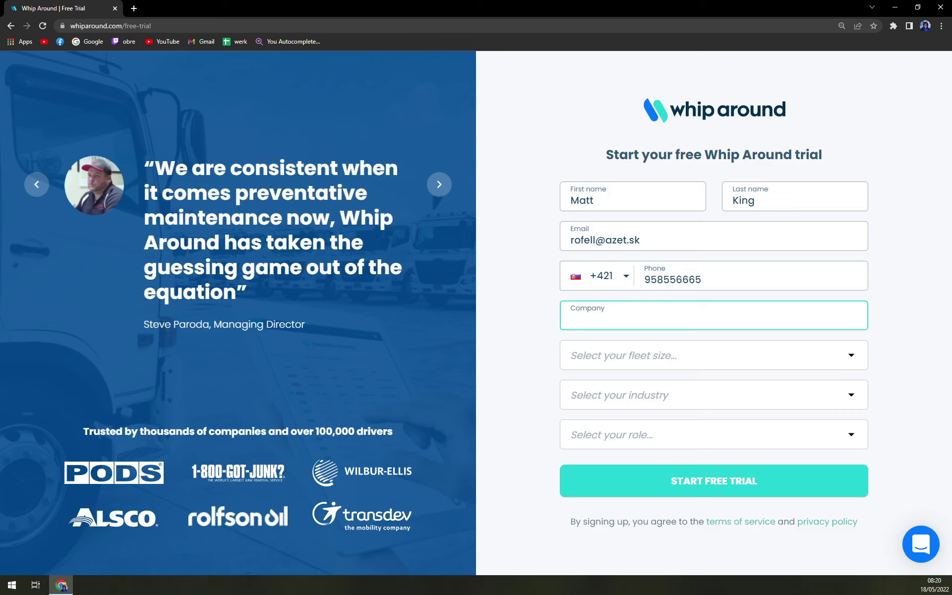
pyautogui.write('MK')
pyautogui.write('Trucks')
# Choose fleet size Less than 10 assets, Agriculture industry and Fleet Manager role.
pyautogui.press('Tab')
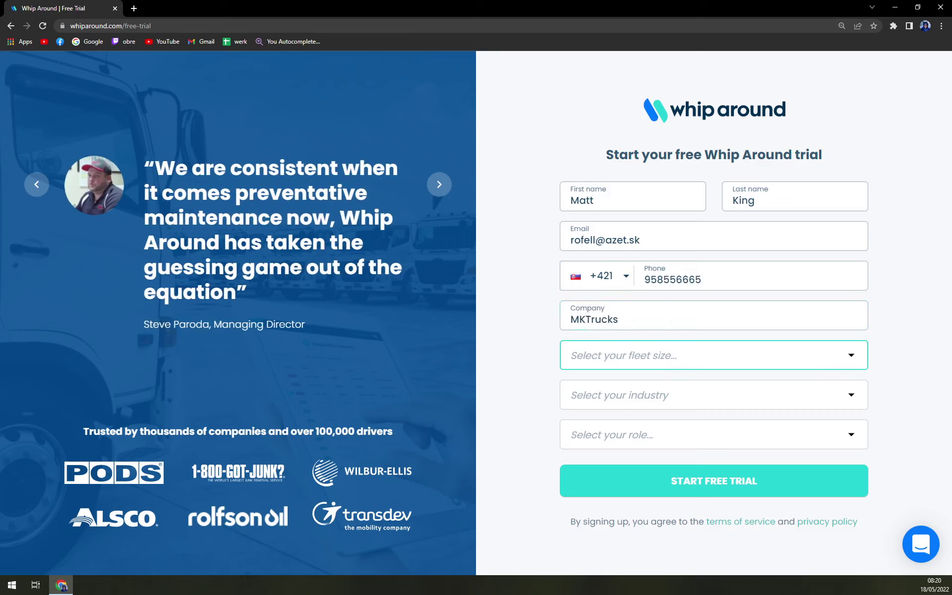
pyautogui.click(602, 349)
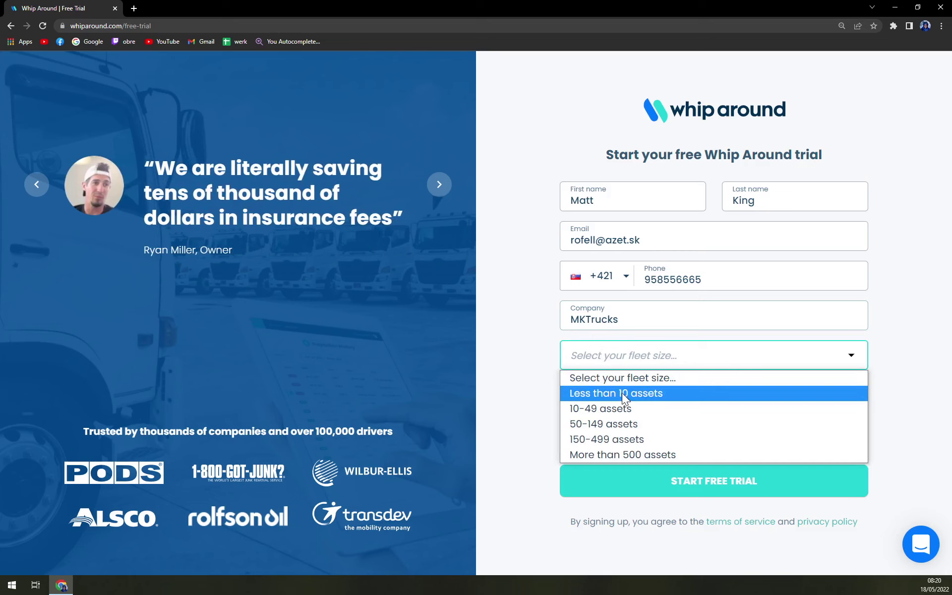
pyautogui.click(622, 393)
pyautogui.click(615, 392)
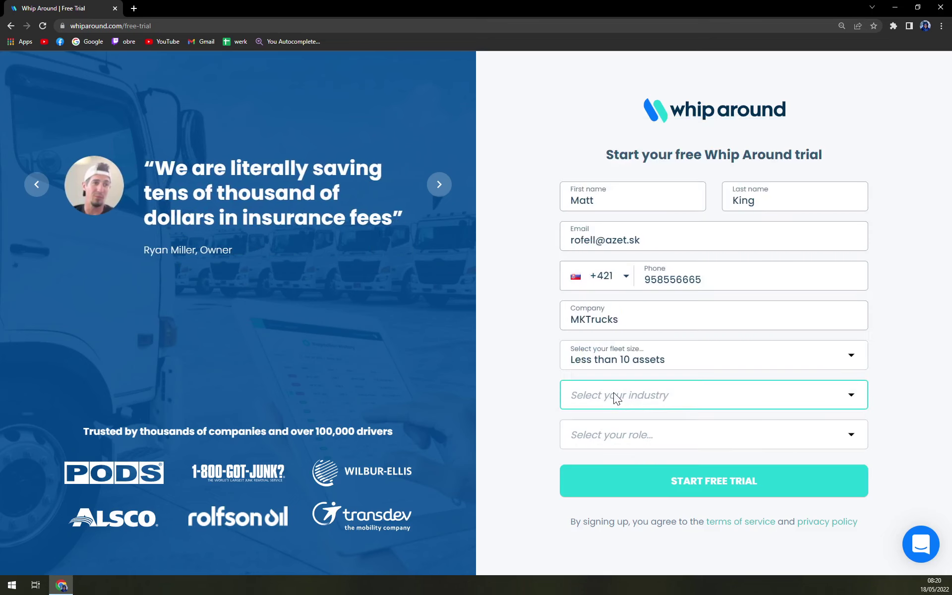
pyautogui.click(593, 397)
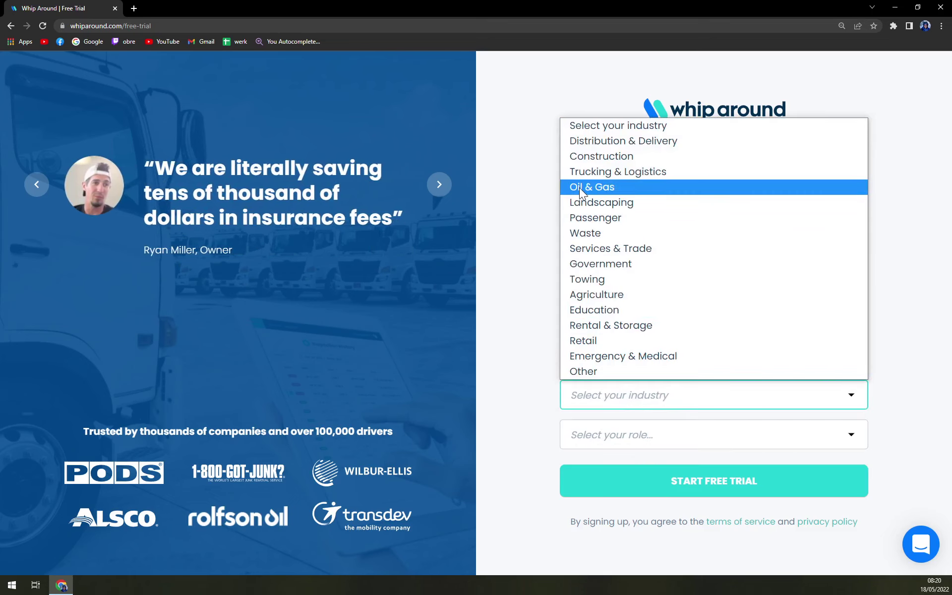
pyautogui.click(621, 297)
pyautogui.click(707, 439)
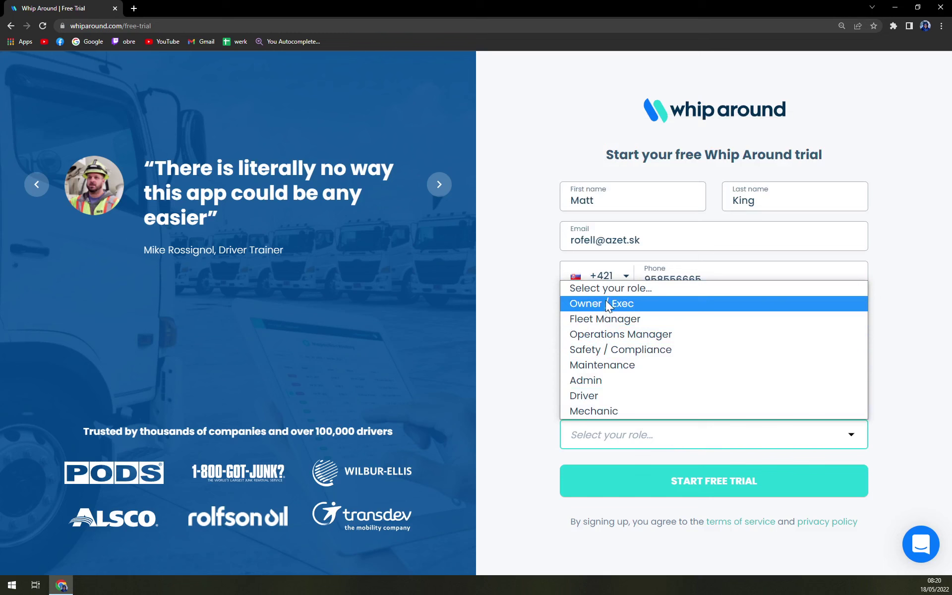
pyautogui.click(644, 319)
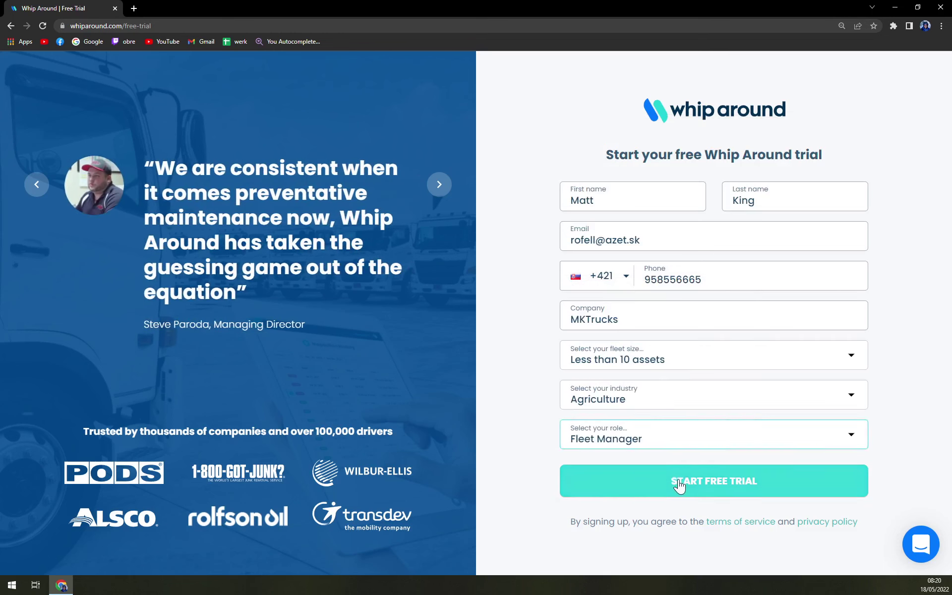
# Submit the form, set a password without saving it, and pick the trailer Pre Trip eDVIR form.
pyautogui.click(677, 480)
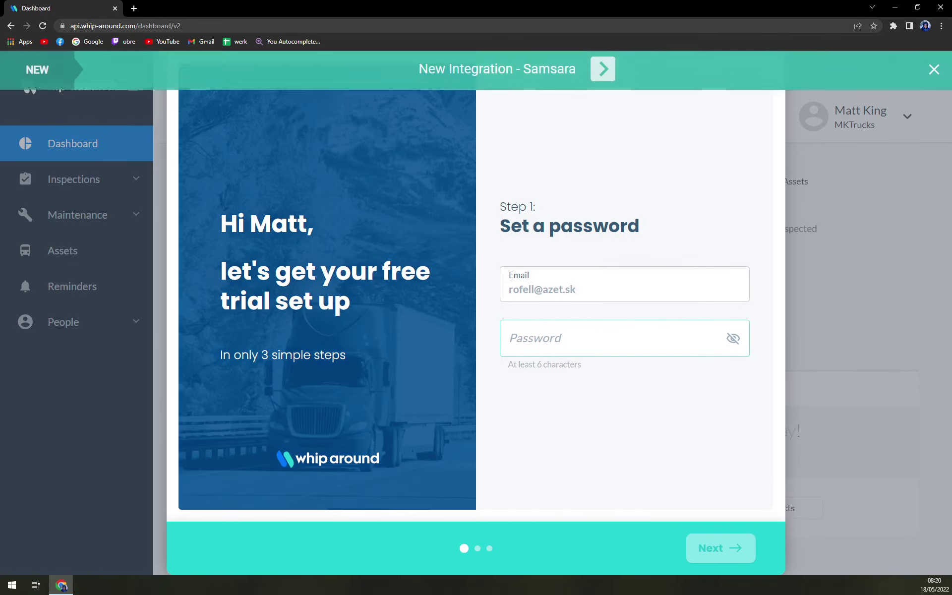
pyautogui.click(595, 339)
pyautogui.write('a')
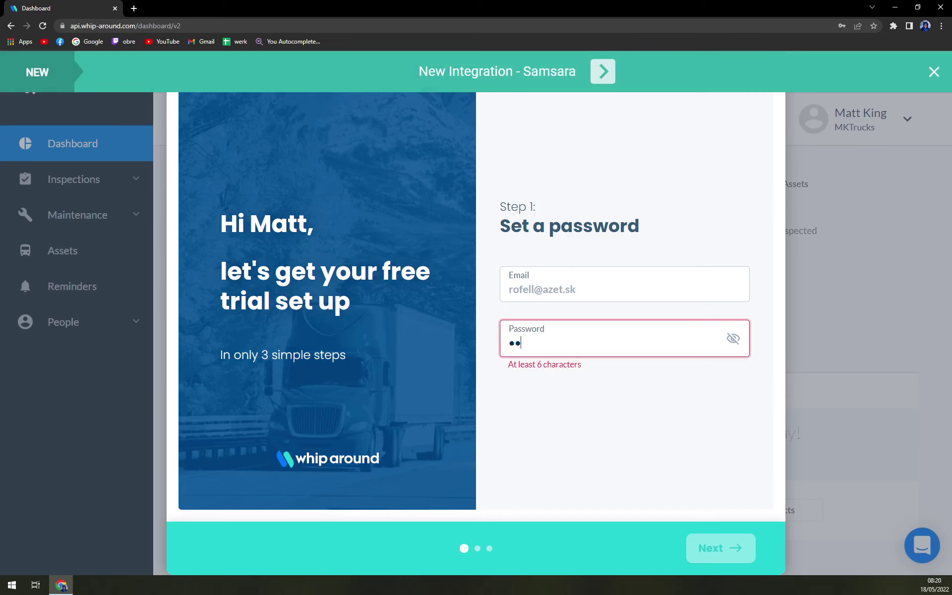
pyautogui.write('aaaaa')
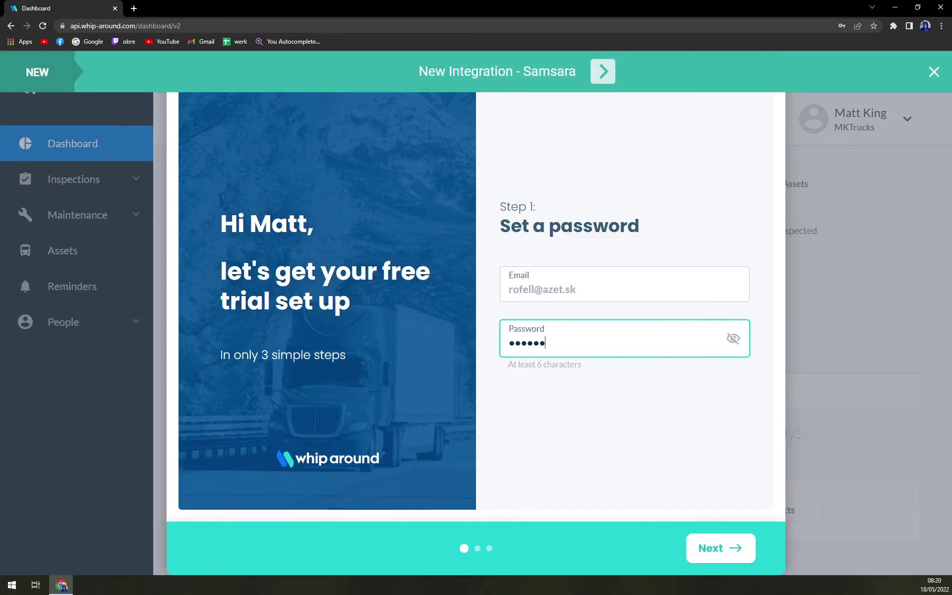
pyautogui.click(740, 564)
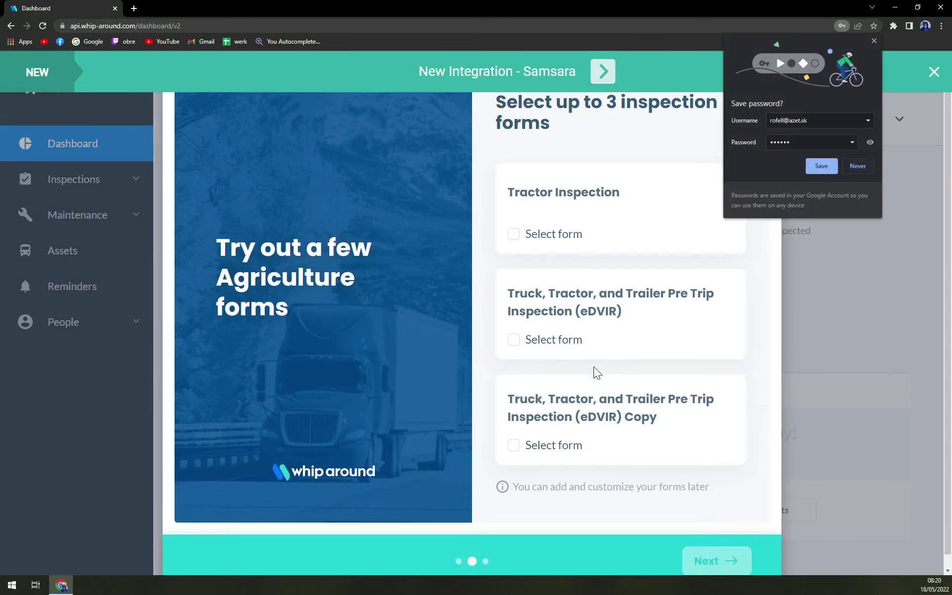
pyautogui.click(858, 167)
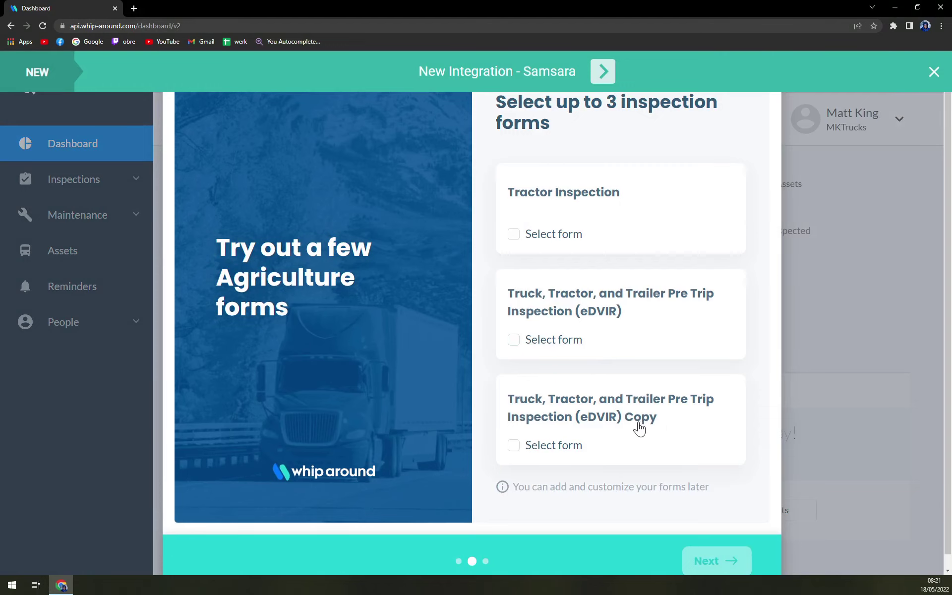
pyautogui.click(580, 350)
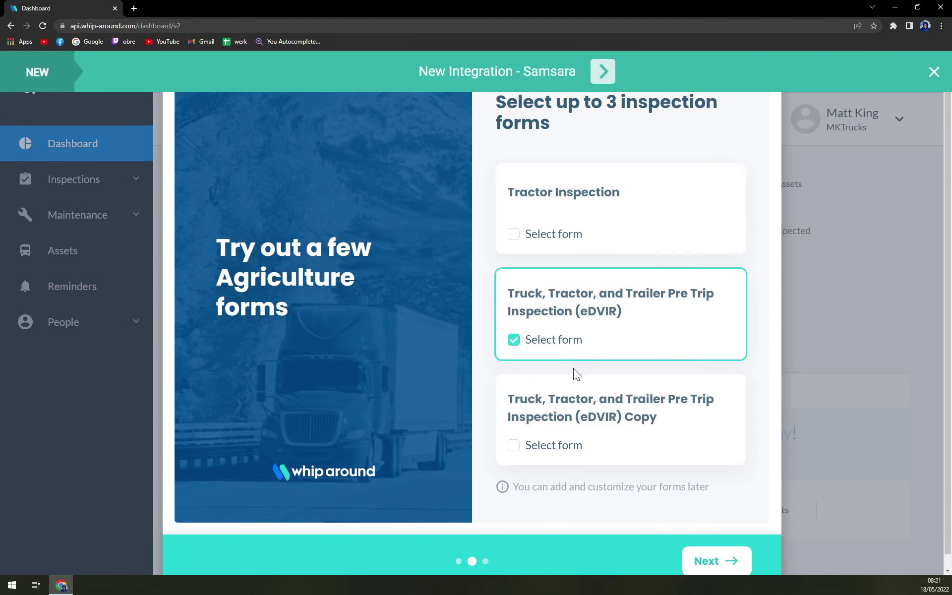
pyautogui.click(701, 560)
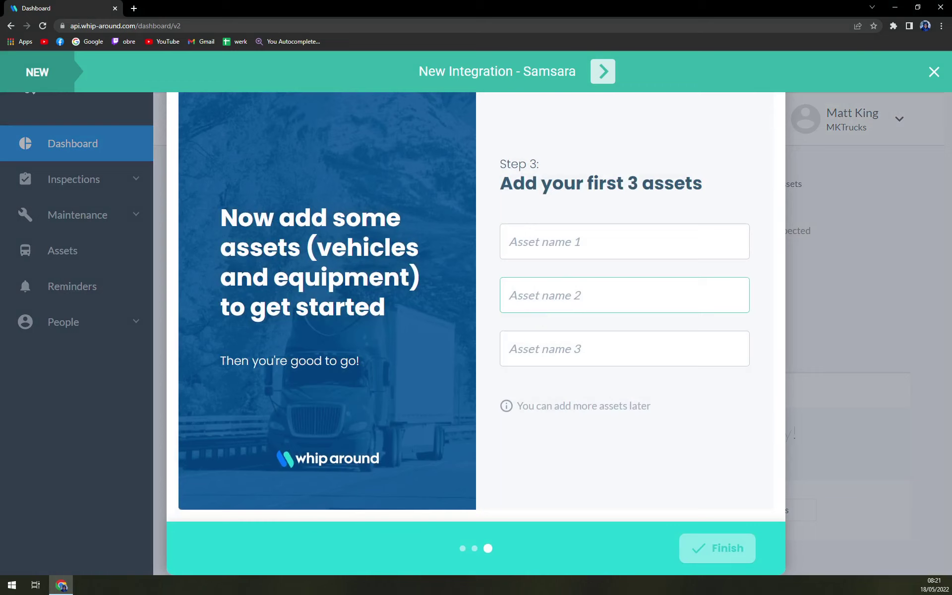
# Decline site notifications, enter assets Truck 1 and Truck 2, and finish setup.
pyautogui.click(624, 242)
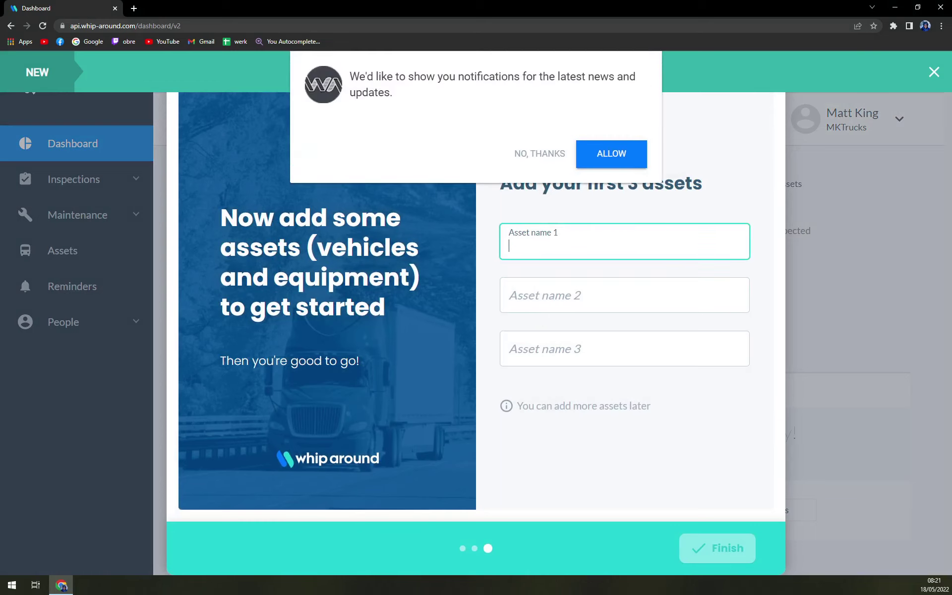
pyautogui.click(539, 153)
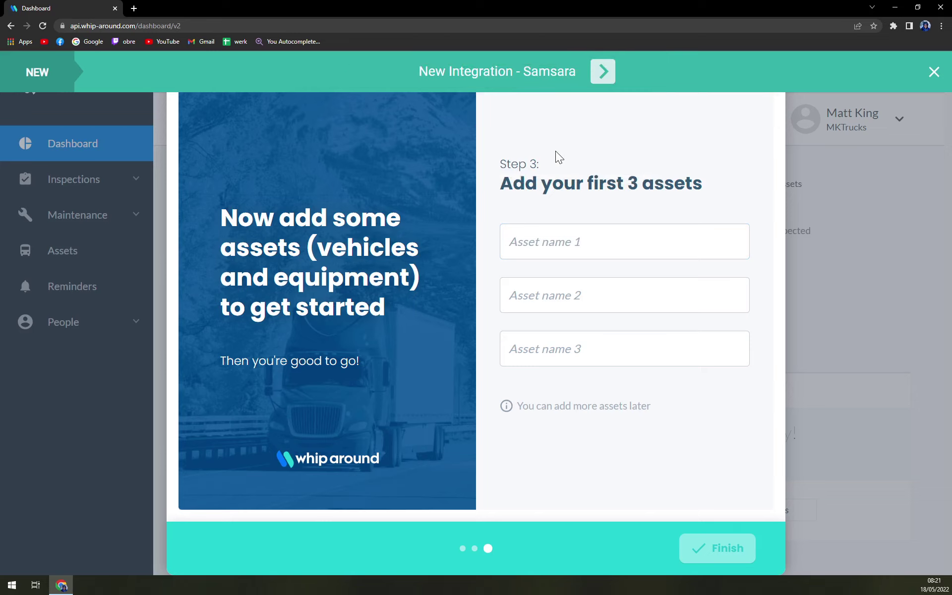
pyautogui.click(513, 242)
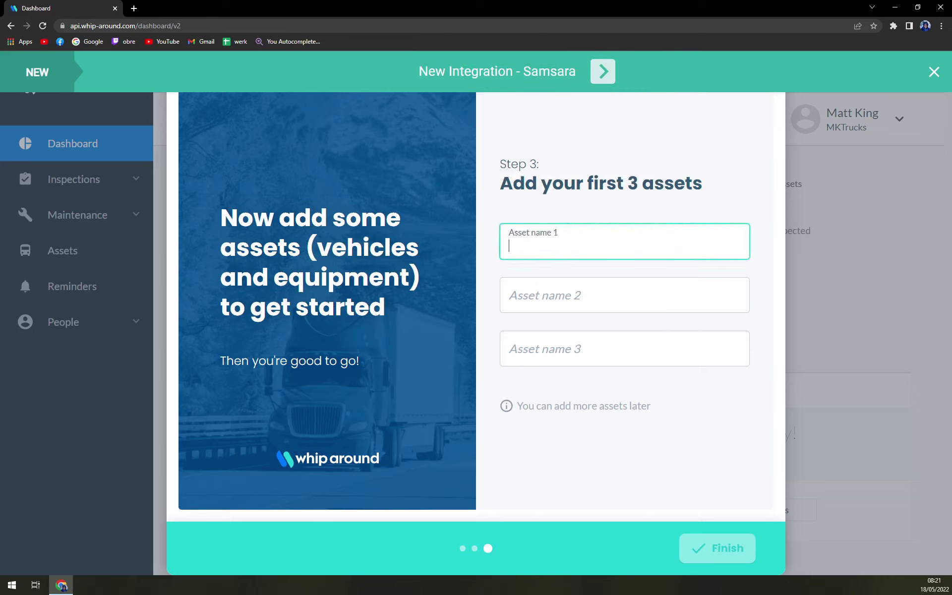
pyautogui.write('Truck ')
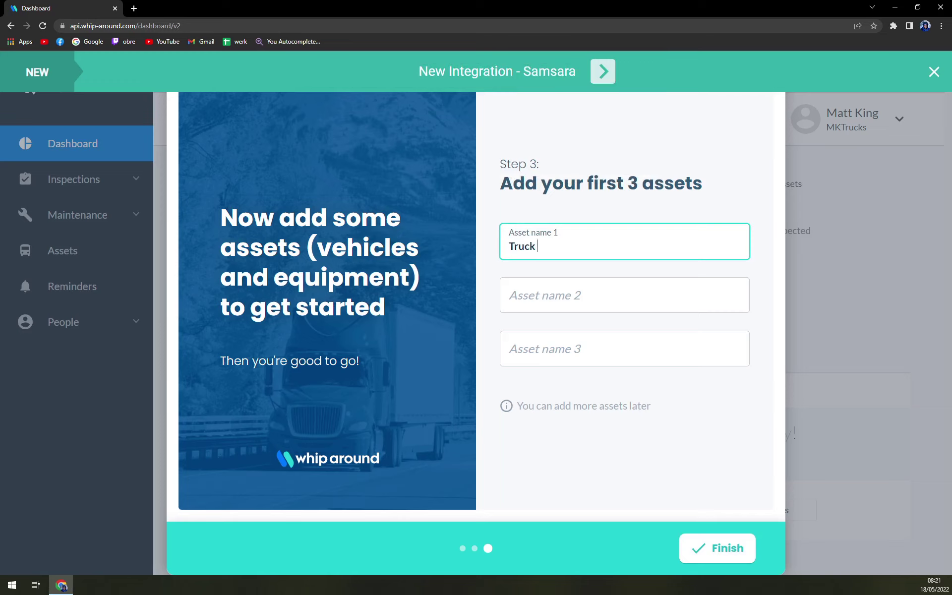
pyautogui.write('1')
pyautogui.press('Tab')
pyautogui.write('Truck ')
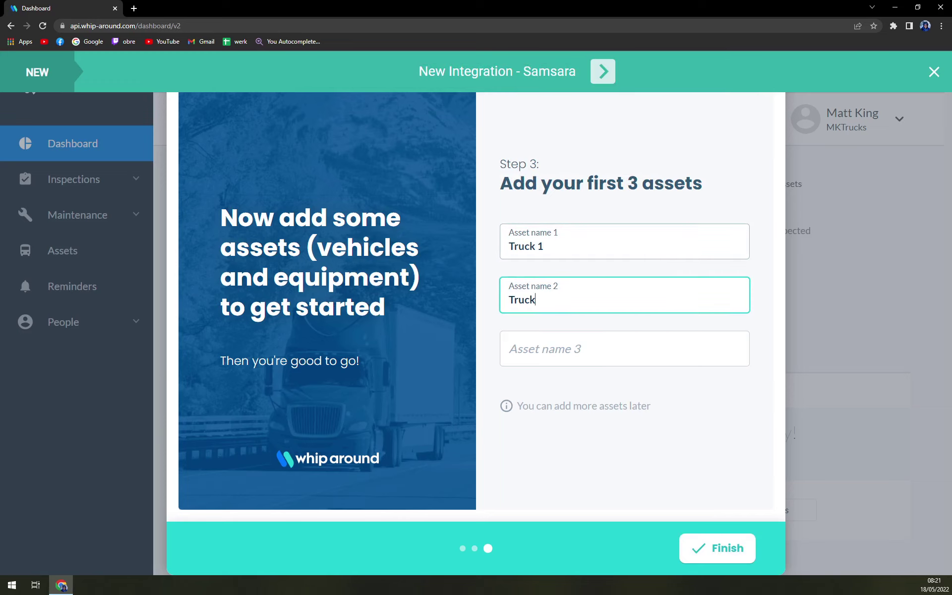
pyautogui.write('32')
pyautogui.press('BackSpace')
pyautogui.press('Tab')
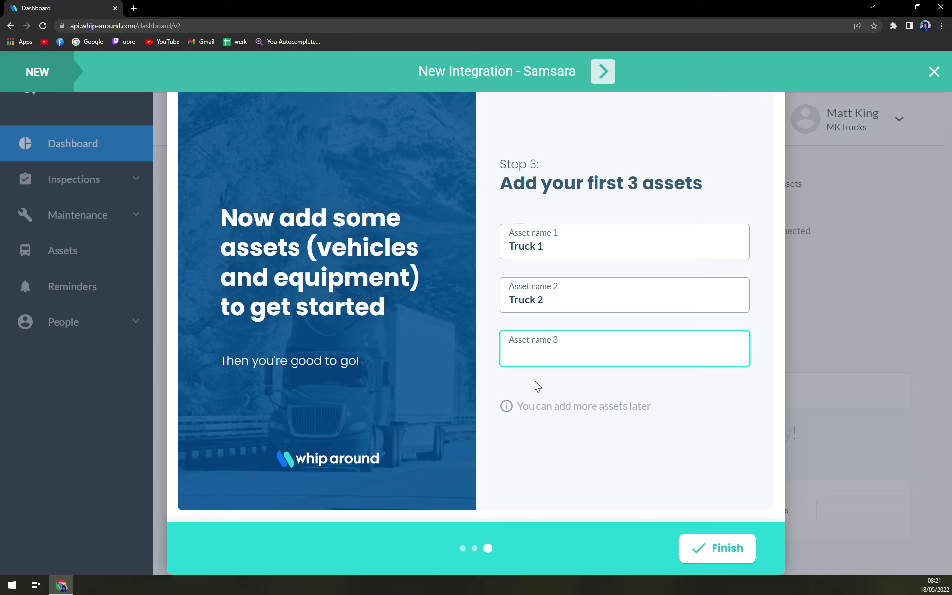
pyautogui.click(718, 548)
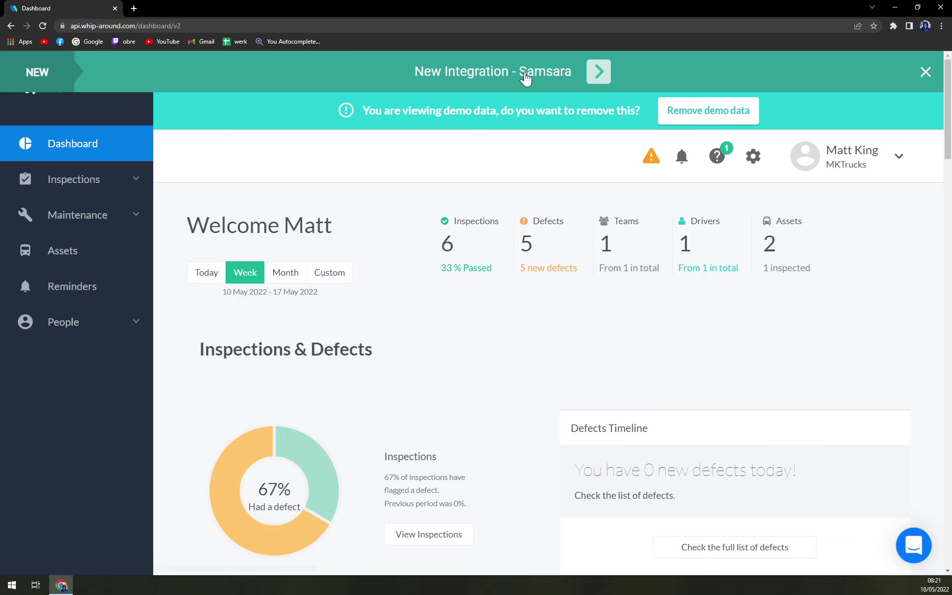
# Dismiss the Samsara integration banner and expand the Inspections sidebar menu on the dashboard.
pyautogui.click(926, 71)
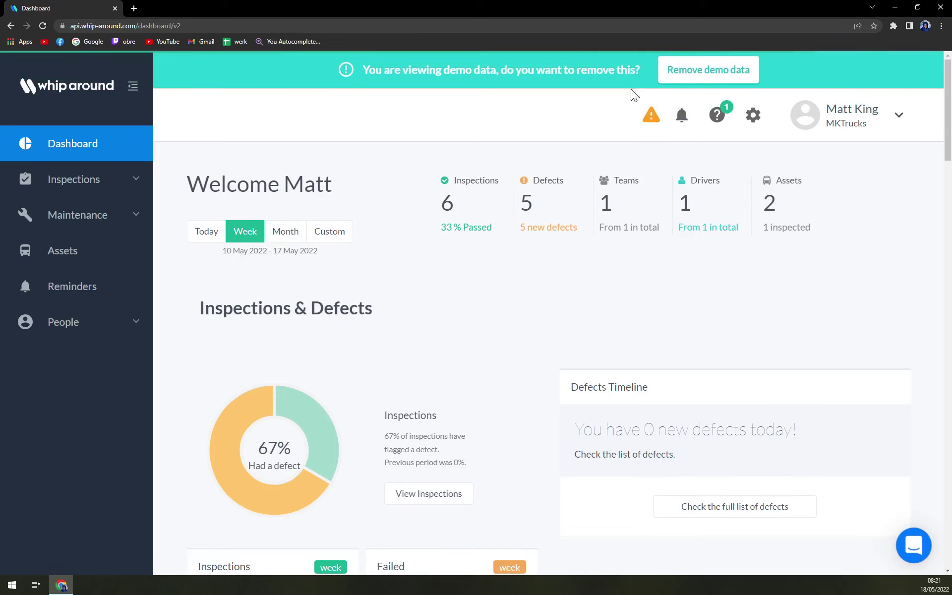
pyautogui.click(74, 179)
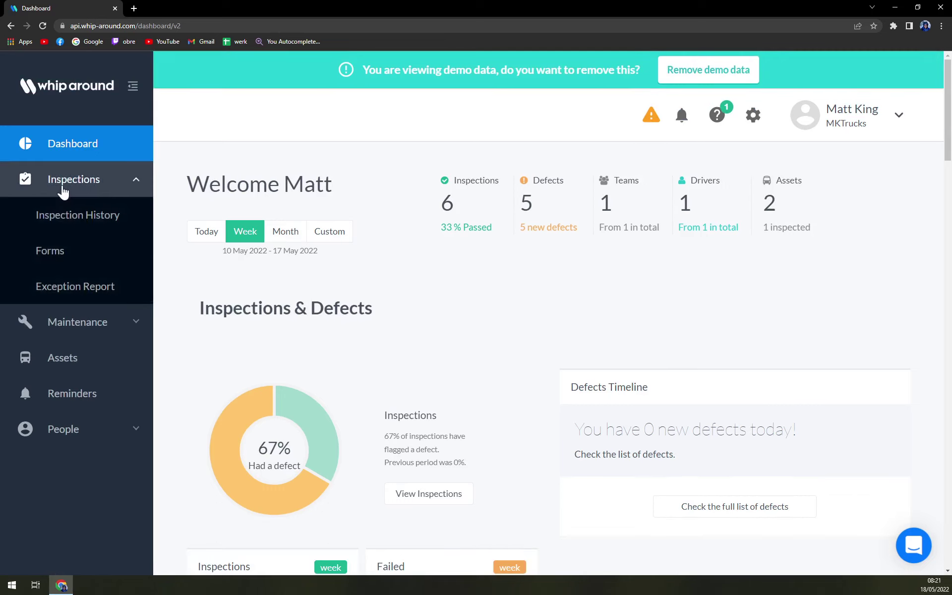
pyautogui.click(74, 179)
pyautogui.click(78, 152)
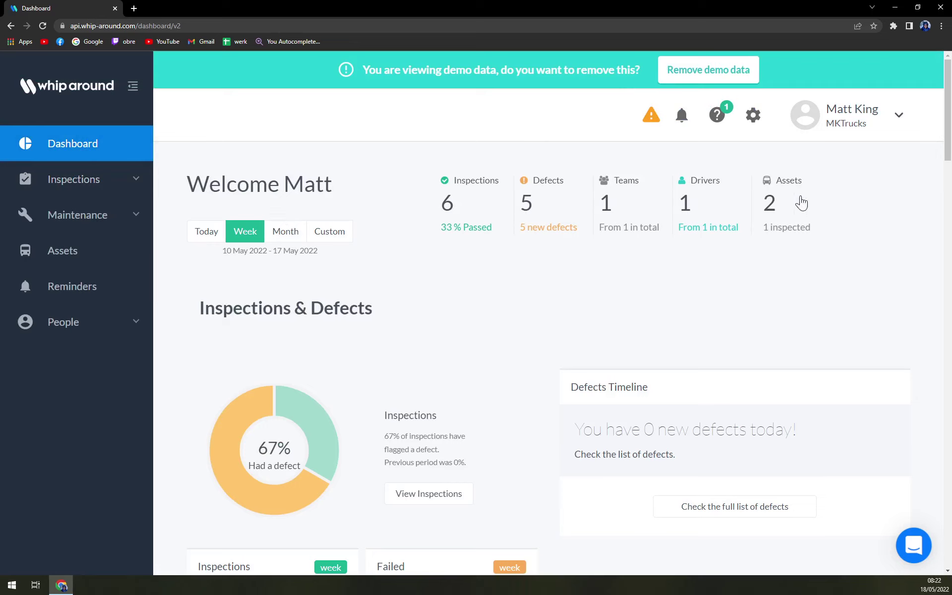
pyautogui.scroll(-2, 697, 190)
pyautogui.scroll(2, 670, 193)
pyautogui.scroll(-2, 672, 278)
pyautogui.scroll(-3, 605, 284)
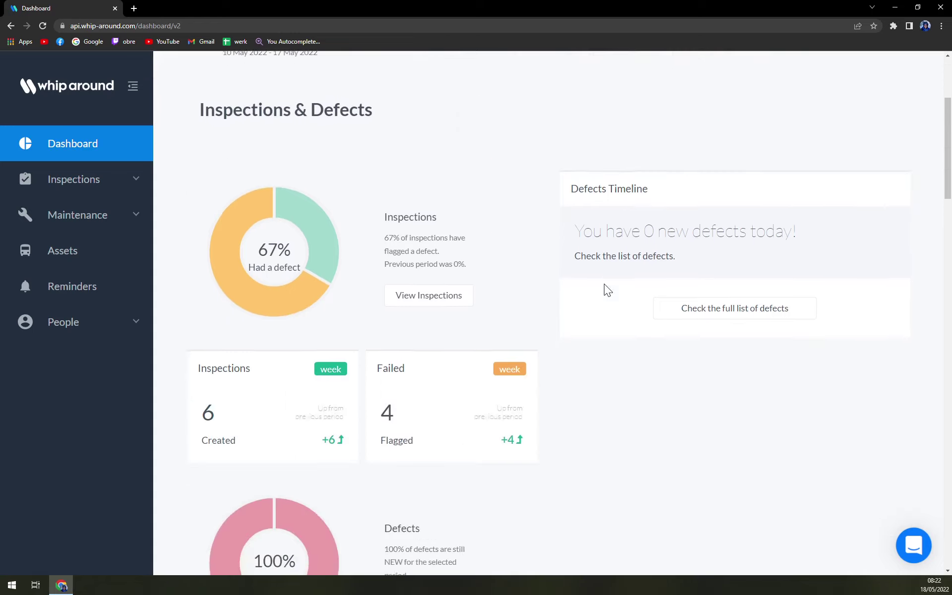
pyautogui.scroll(-3, 604, 282)
pyautogui.scroll(-2, 602, 283)
pyautogui.scroll(-4, 601, 282)
pyautogui.scroll(-1, 601, 283)
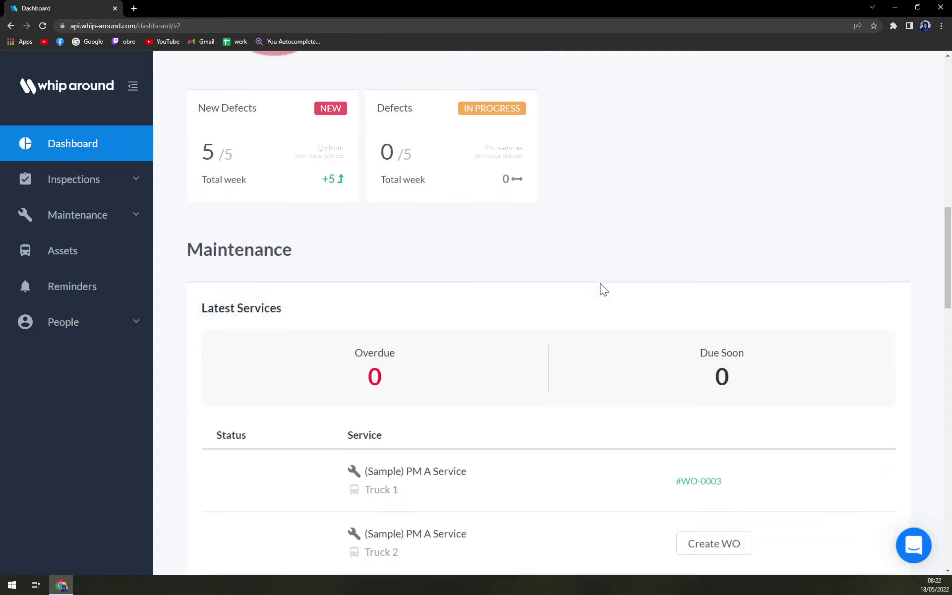
pyautogui.scroll(3, 601, 283)
pyautogui.scroll(5, 599, 283)
pyautogui.scroll(5, 602, 288)
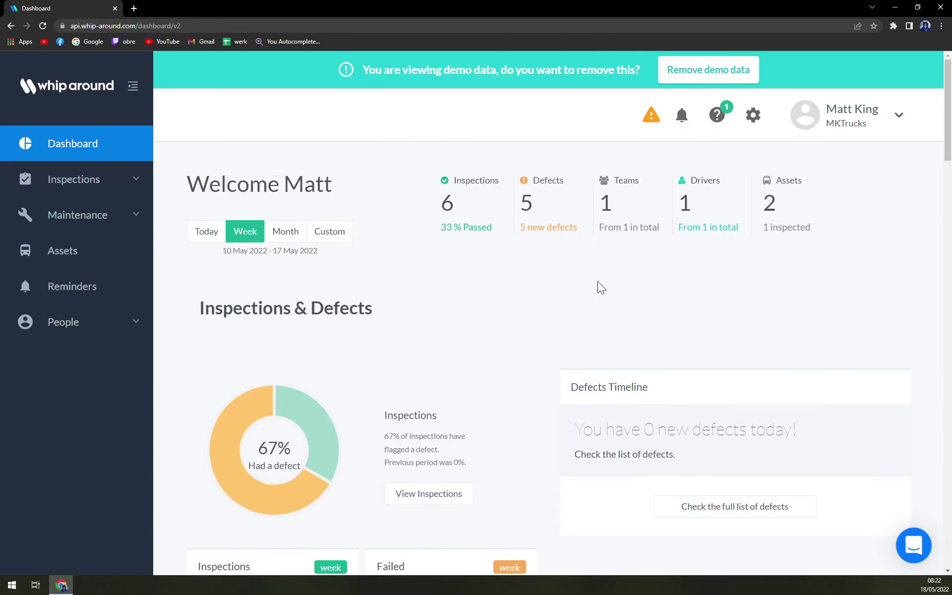
pyautogui.click(74, 179)
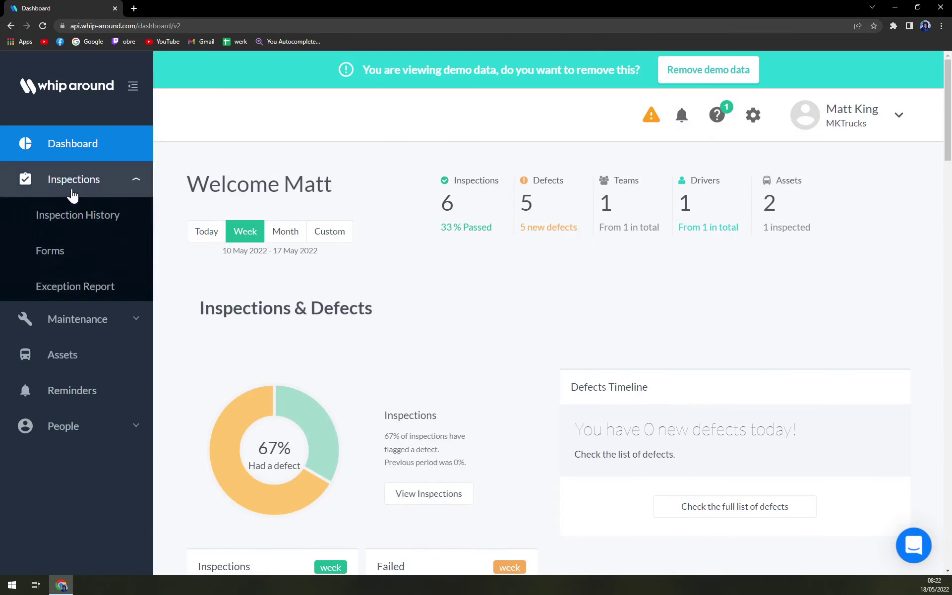
# Visit Inspection History and Forms, close the forms guide, then open Maintenance > Defects.
pyautogui.click(78, 216)
pyautogui.scroll(-4, 468, 268)
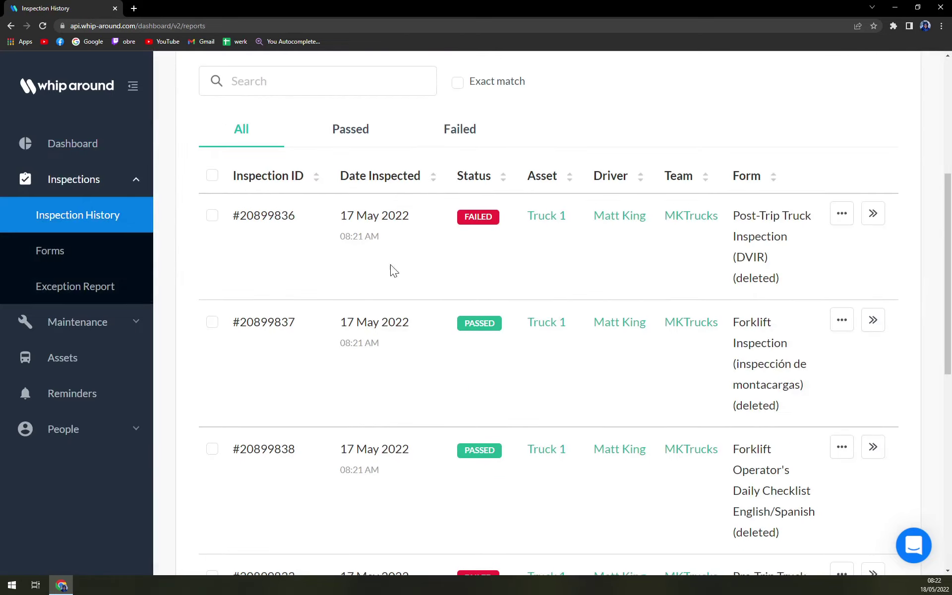
pyautogui.scroll(4, 754, 247)
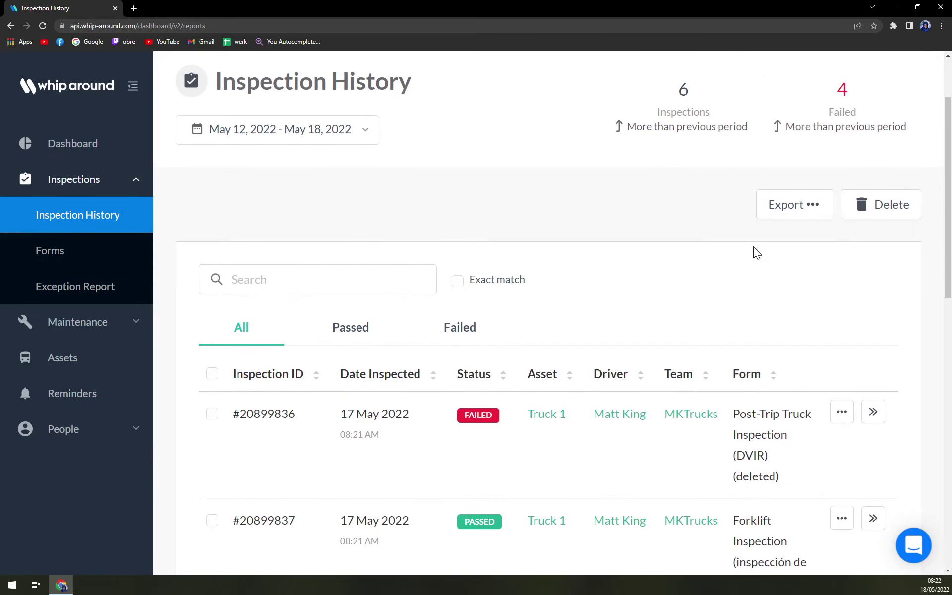
pyautogui.scroll(-2, 591, 325)
pyautogui.scroll(3, 697, 299)
pyautogui.scroll(3, 695, 296)
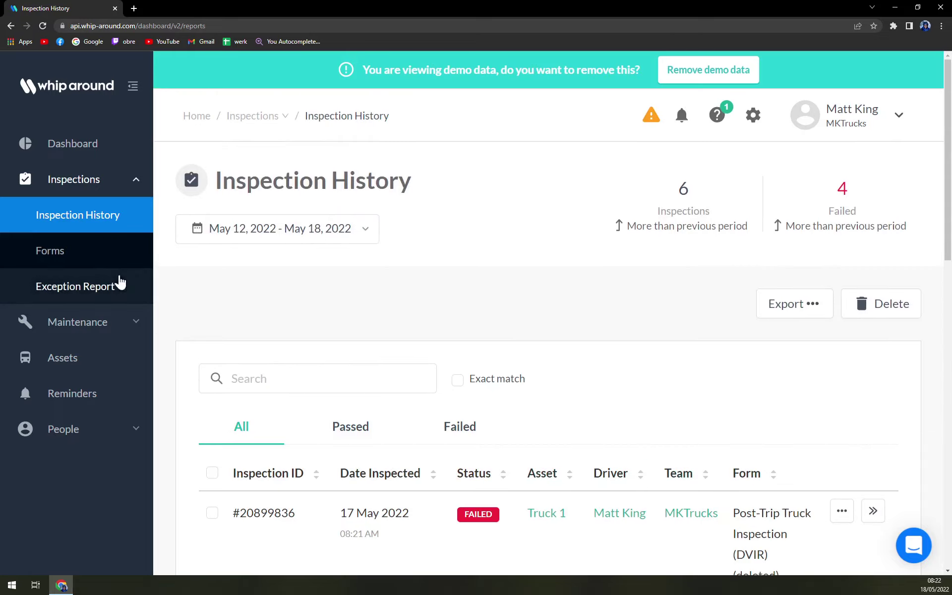
pyautogui.click(50, 251)
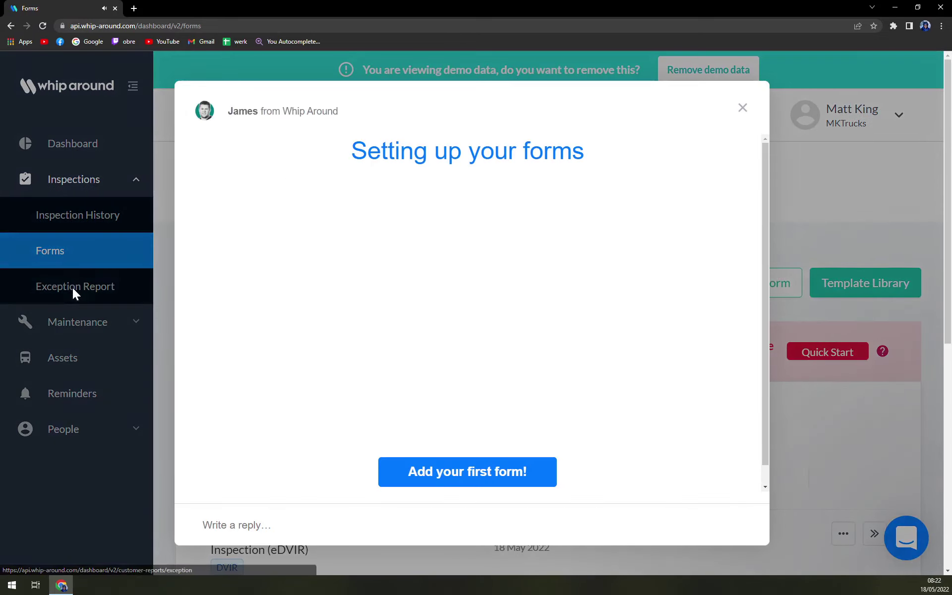
pyautogui.click(744, 110)
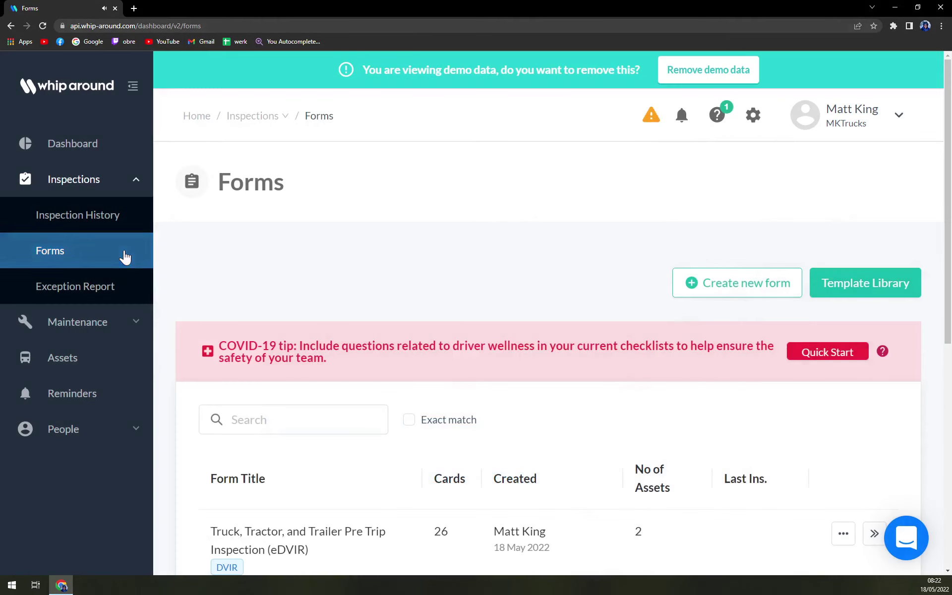
pyautogui.click(78, 322)
pyautogui.click(54, 251)
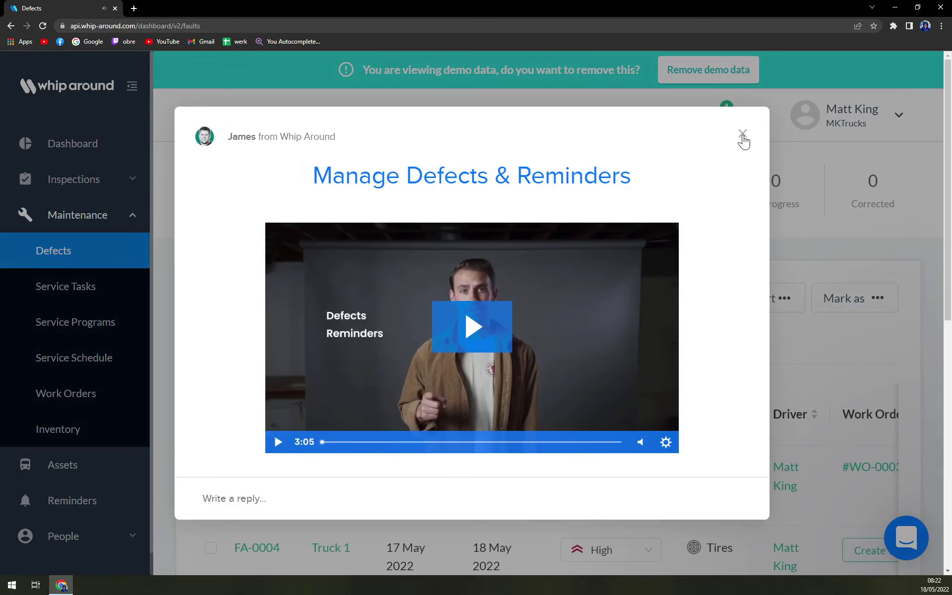
# Close the defects guide and browse Service Tasks, Programs, Service Schedule, Work Orders and Inventory.
pyautogui.click(744, 140)
pyautogui.scroll(-2, 511, 342)
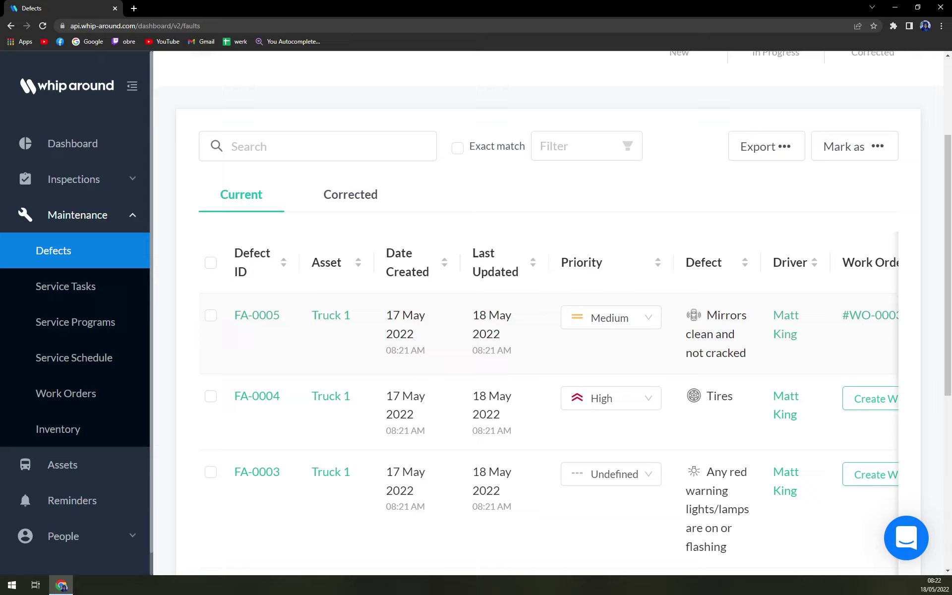
pyautogui.scroll(-2, 737, 341)
pyautogui.scroll(-2, 729, 357)
pyautogui.scroll(-1, 729, 357)
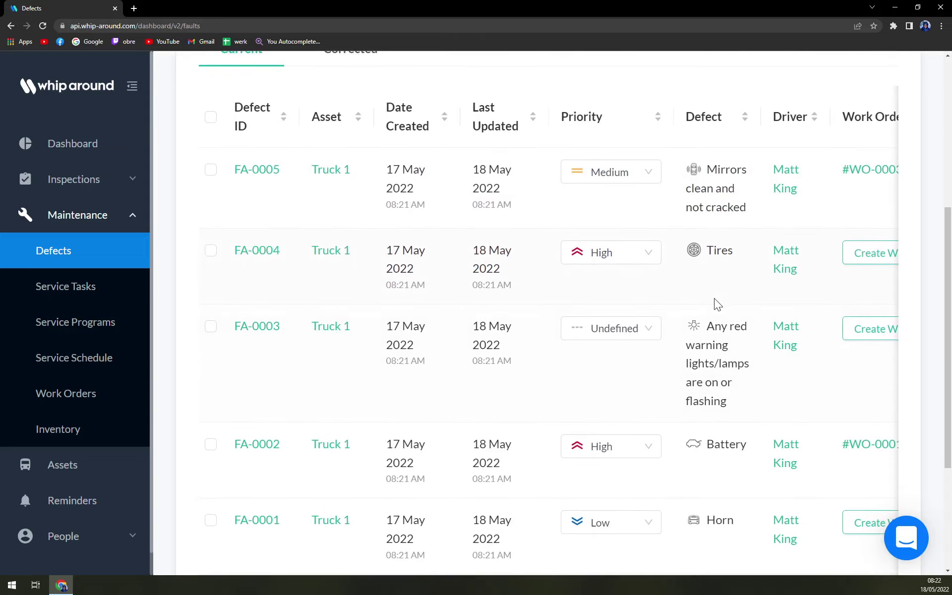
pyautogui.scroll(-3, 715, 296)
pyautogui.click(108, 289)
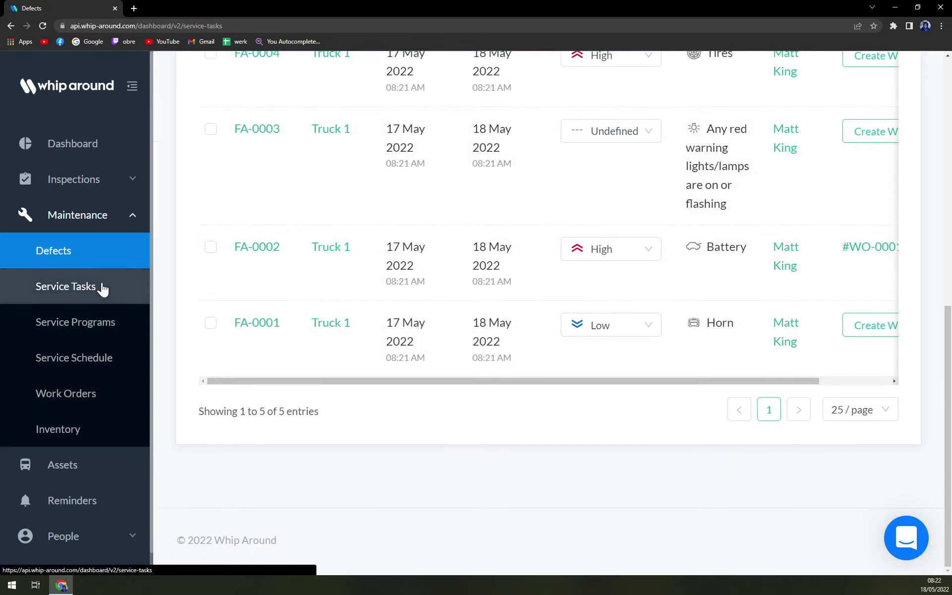
pyautogui.click(90, 321)
pyautogui.click(74, 358)
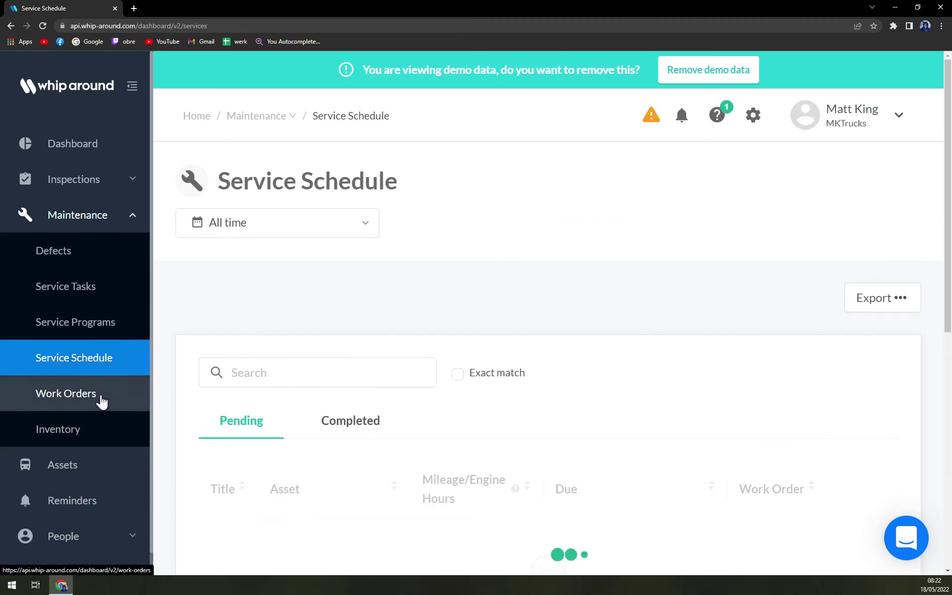
pyautogui.click(65, 393)
pyautogui.click(58, 428)
# View the Truck 1 and Truck 2 assets and the Reminders page, then return to the dashboard.
pyautogui.click(57, 440)
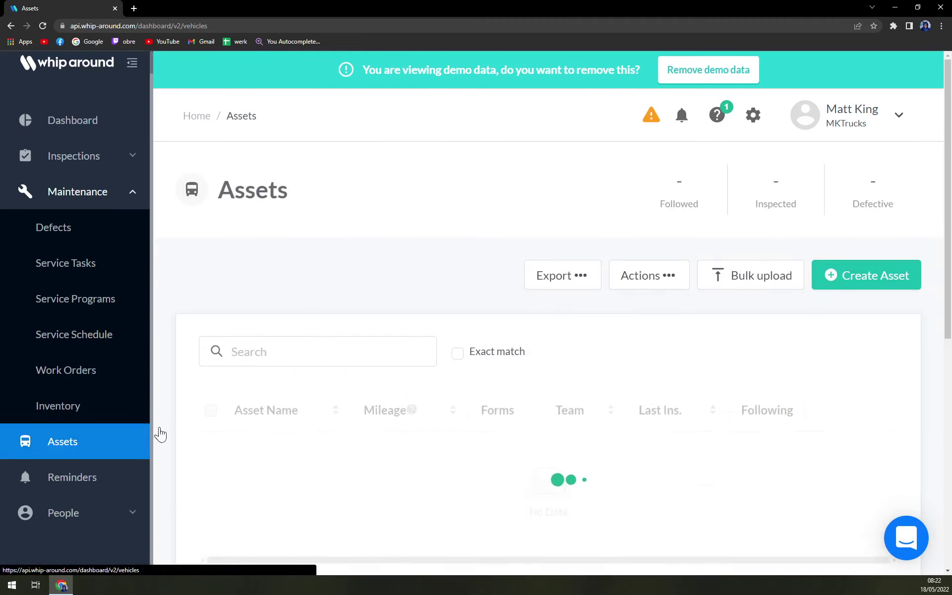
pyautogui.scroll(-3, 407, 271)
pyautogui.scroll(-2, 438, 274)
pyautogui.scroll(2, 441, 275)
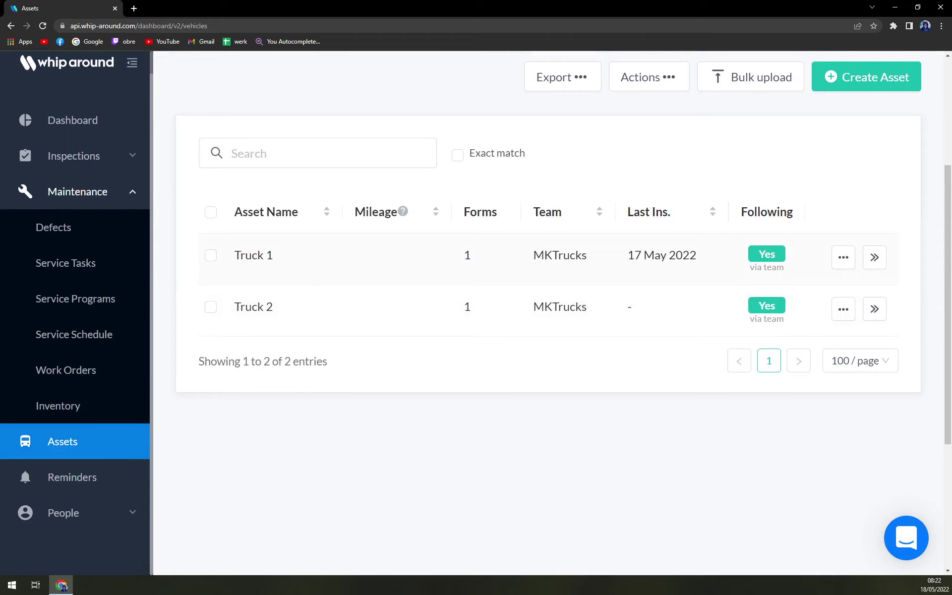
pyautogui.click(72, 477)
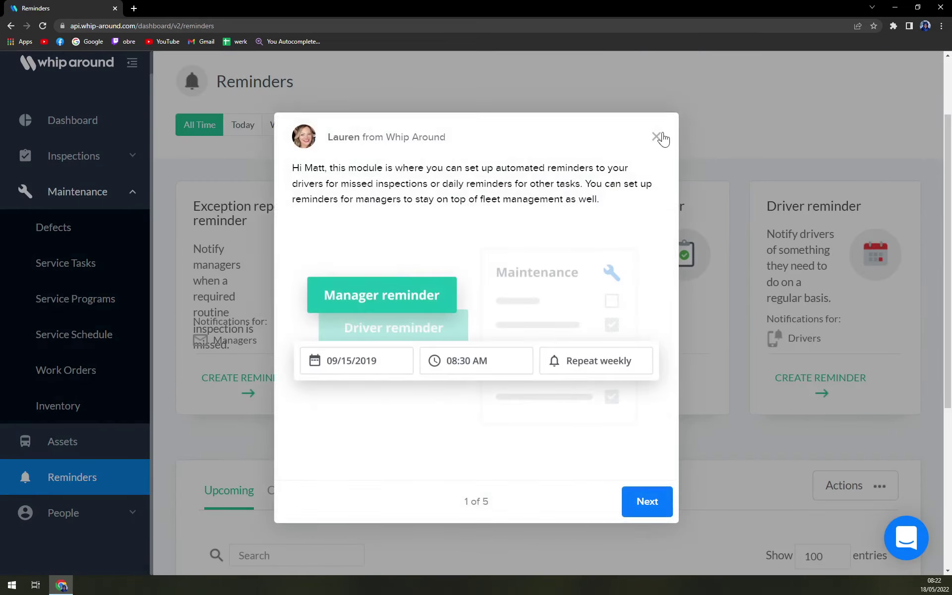
pyautogui.click(657, 143)
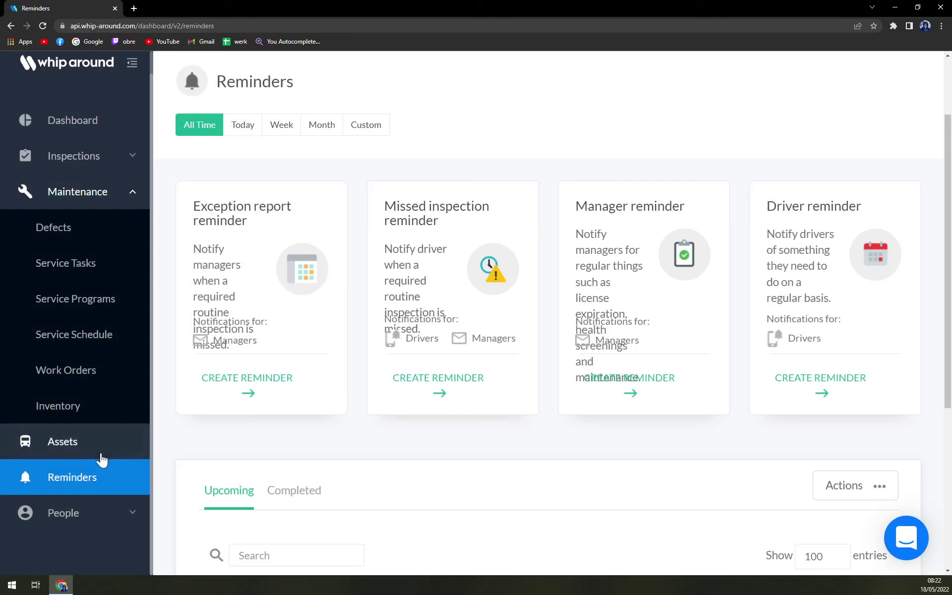
pyautogui.click(73, 119)
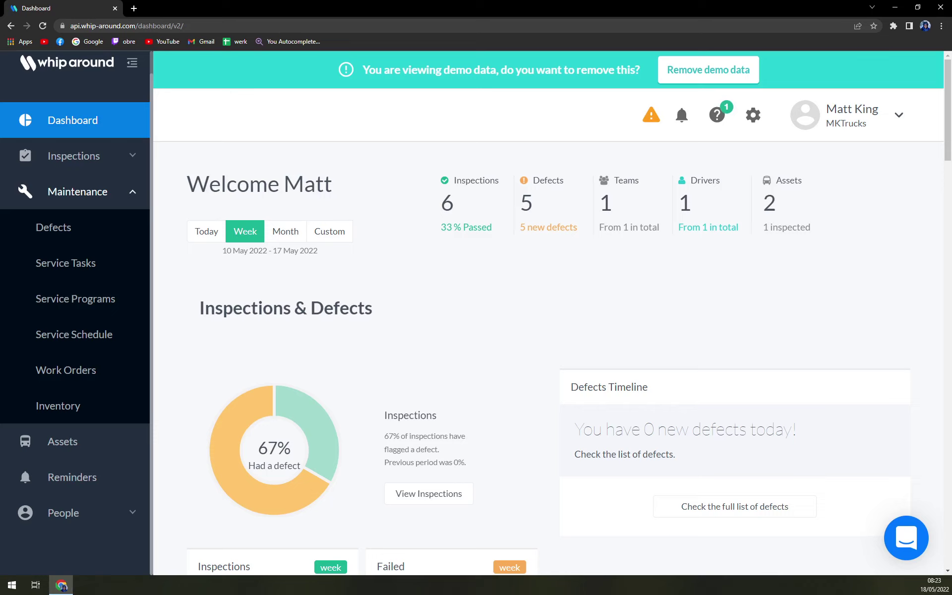
# Expand Inspections to list Inspection History, Forms and Exception Report.
pyautogui.click(74, 156)
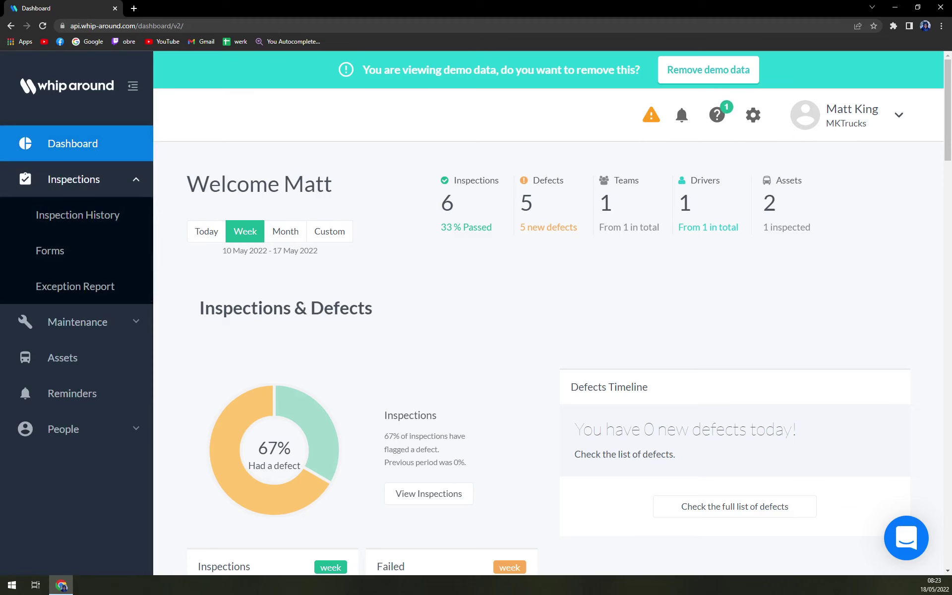
# Review Truck 1's passed and failed inspections, then the Forms list, and return to the dashboard.
pyautogui.click(68, 219)
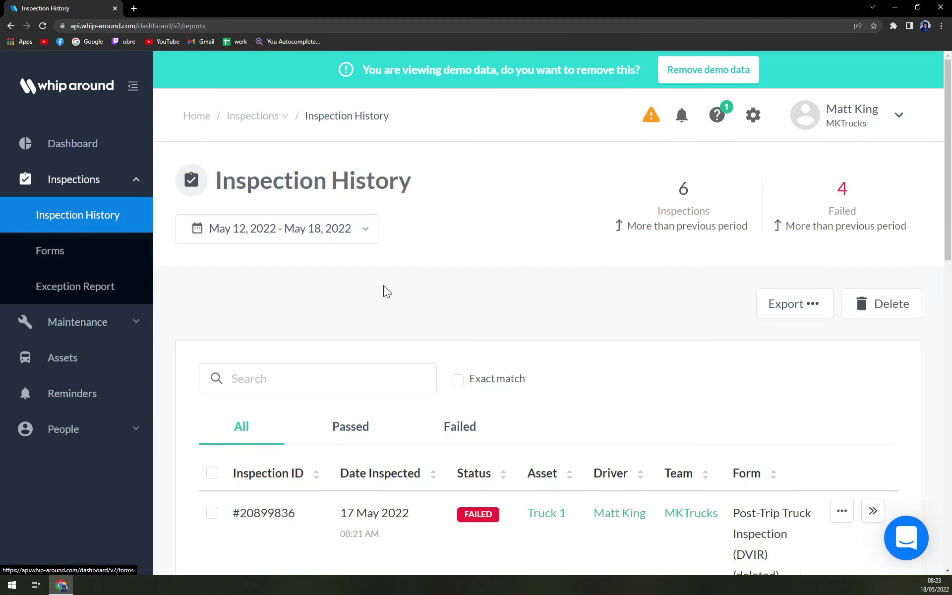
pyautogui.scroll(-2, 288, 265)
pyautogui.scroll(-4, 287, 267)
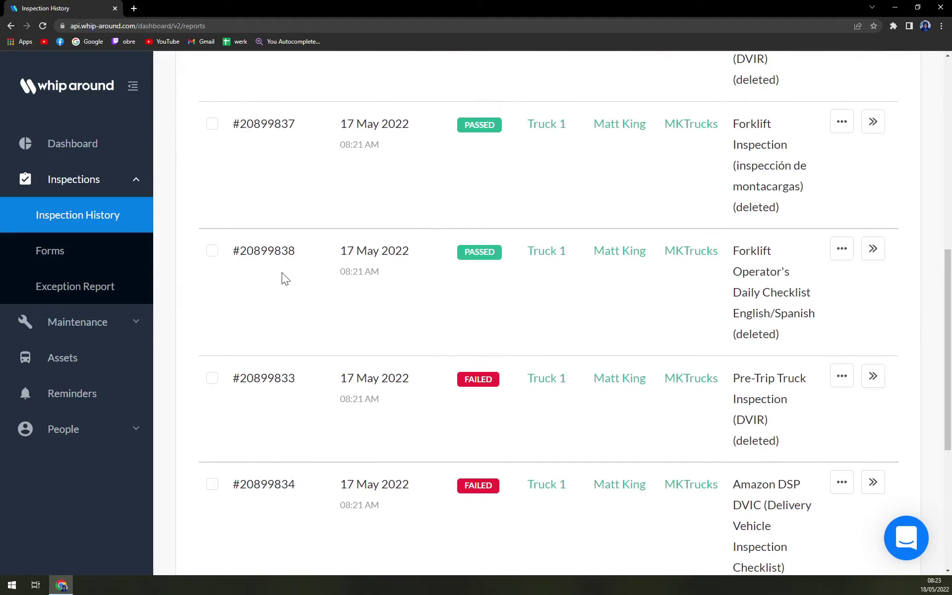
pyautogui.scroll(3, 283, 272)
pyautogui.click(350, 228)
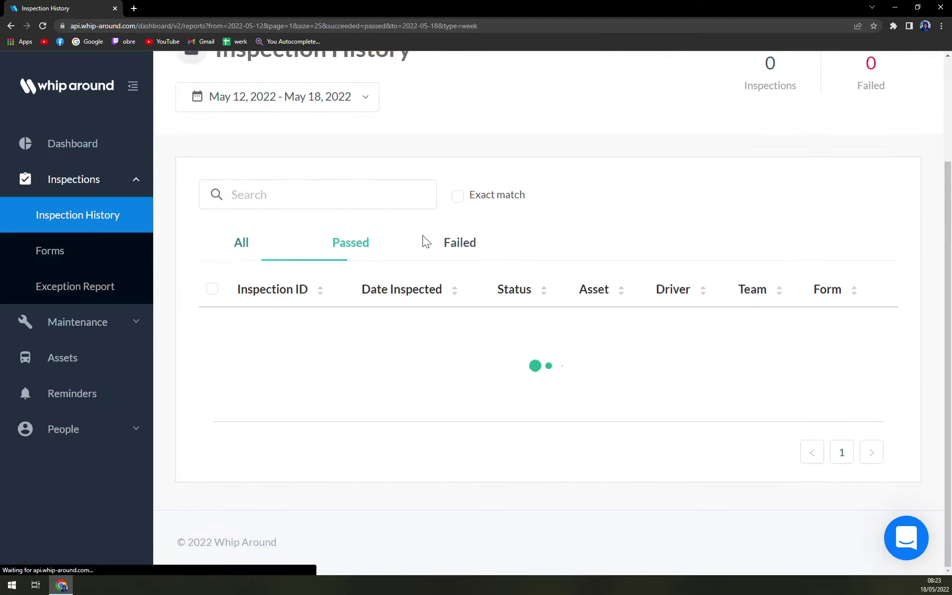
pyautogui.click(461, 228)
pyautogui.scroll(-1, 439, 260)
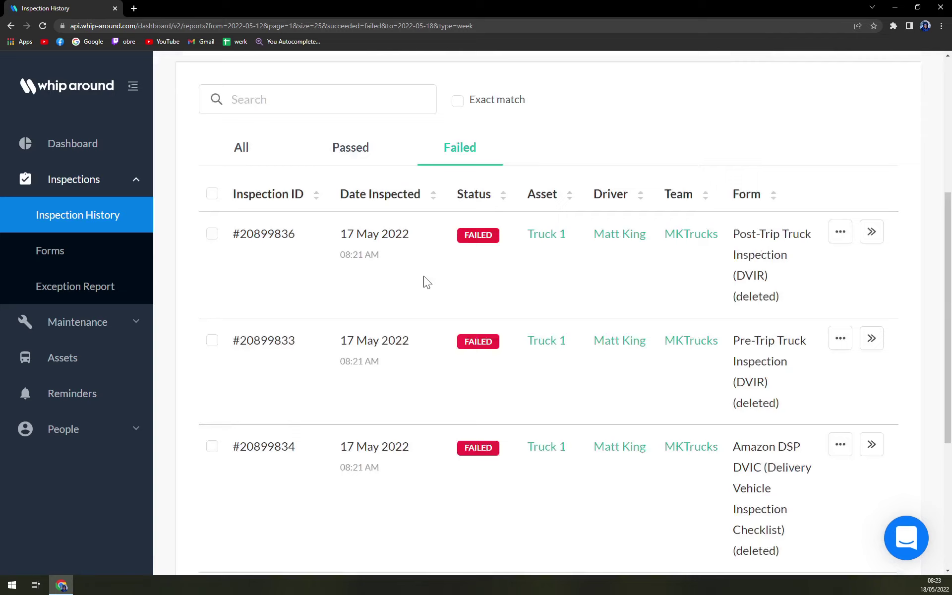
pyautogui.scroll(1, 432, 268)
pyautogui.click(67, 257)
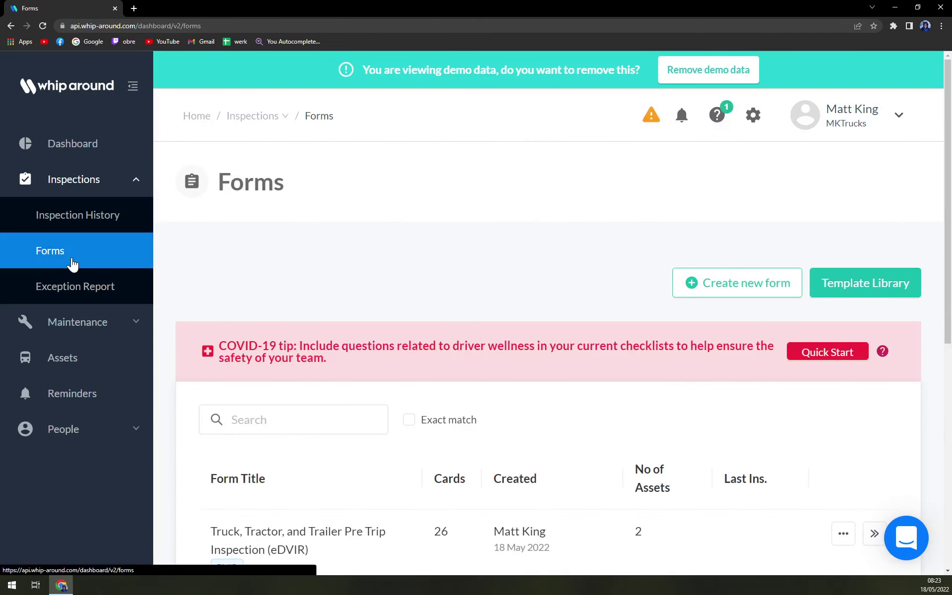
pyautogui.scroll(-3, 556, 366)
pyautogui.scroll(3, 551, 364)
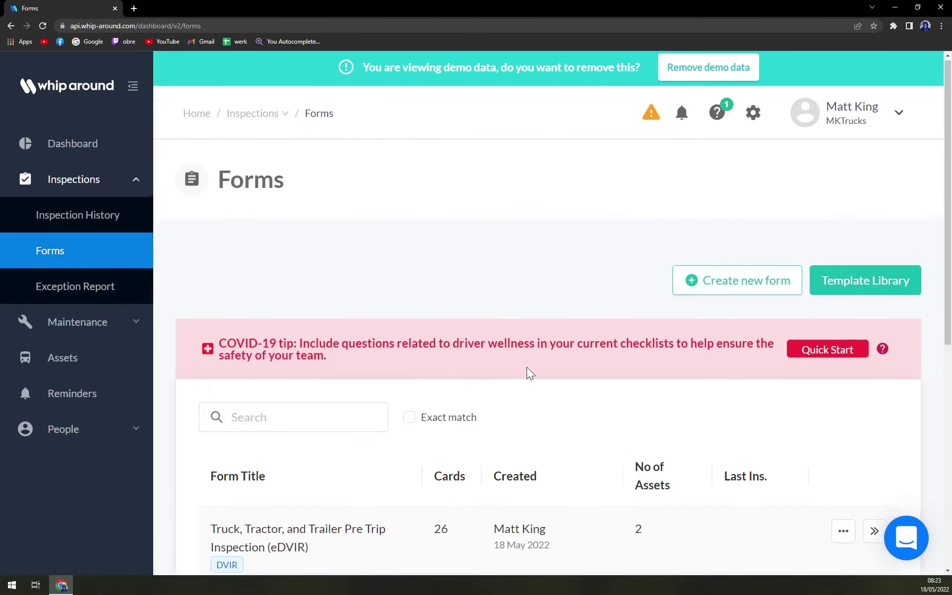
pyautogui.click(89, 149)
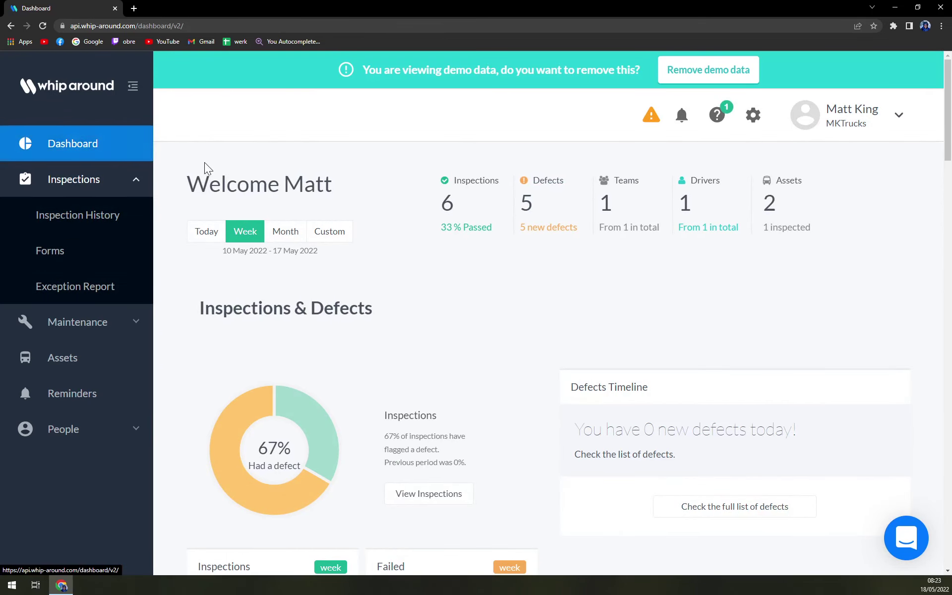
pyautogui.moveTo(652, 112)
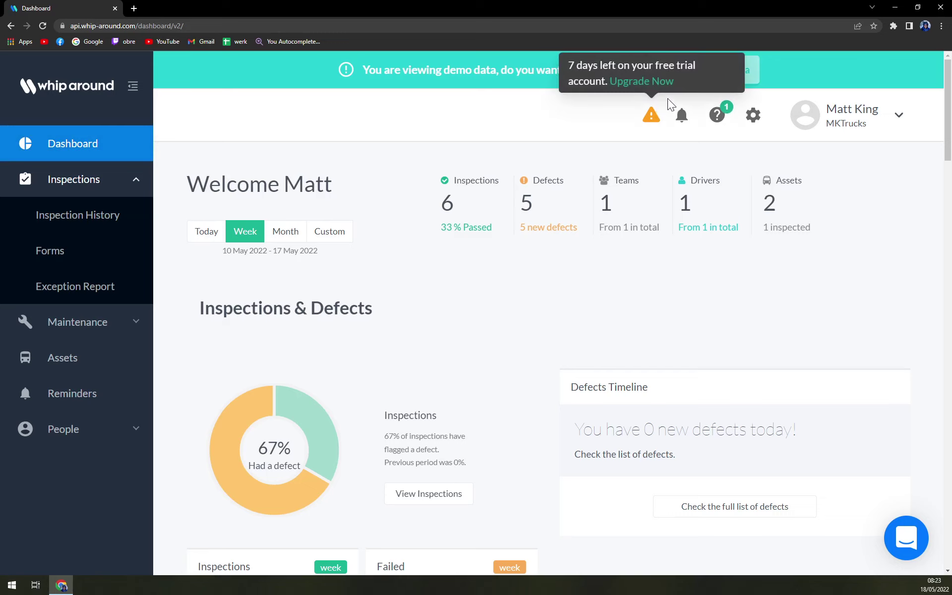
# Remove the demo data, then check the free-trial status and notifications.
pyautogui.click(642, 81)
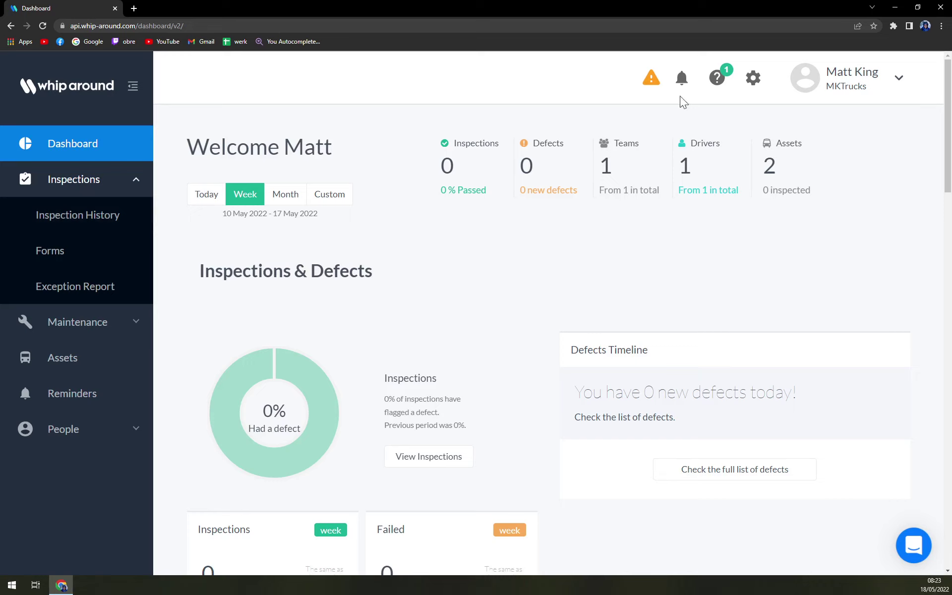
pyautogui.click(716, 78)
pyautogui.moveTo(651, 79)
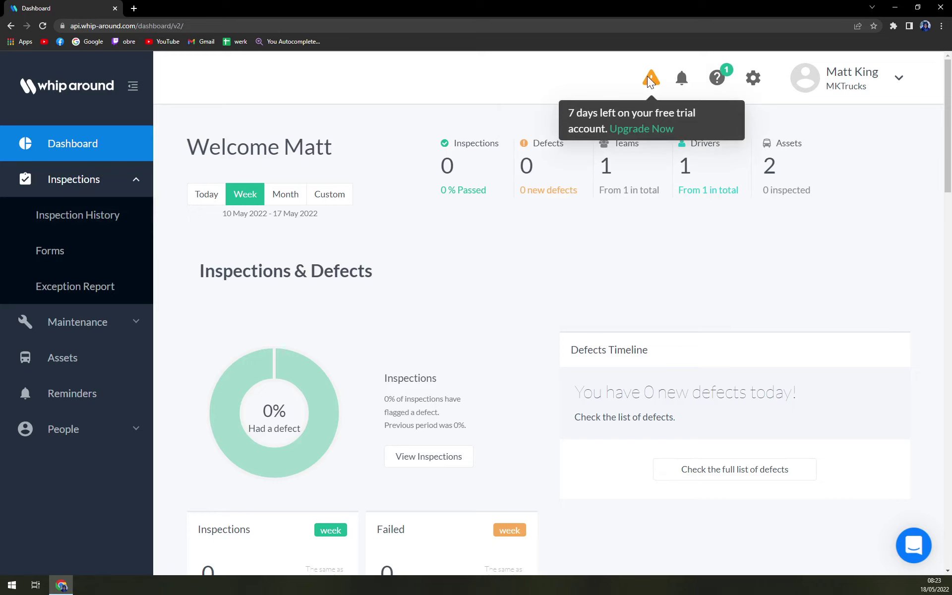
pyautogui.click(682, 78)
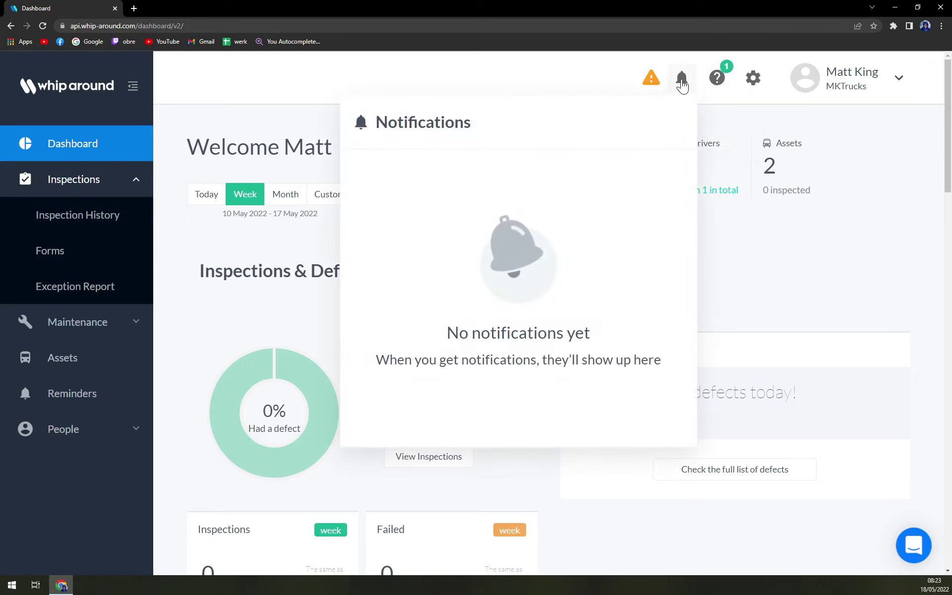
pyautogui.click(718, 78)
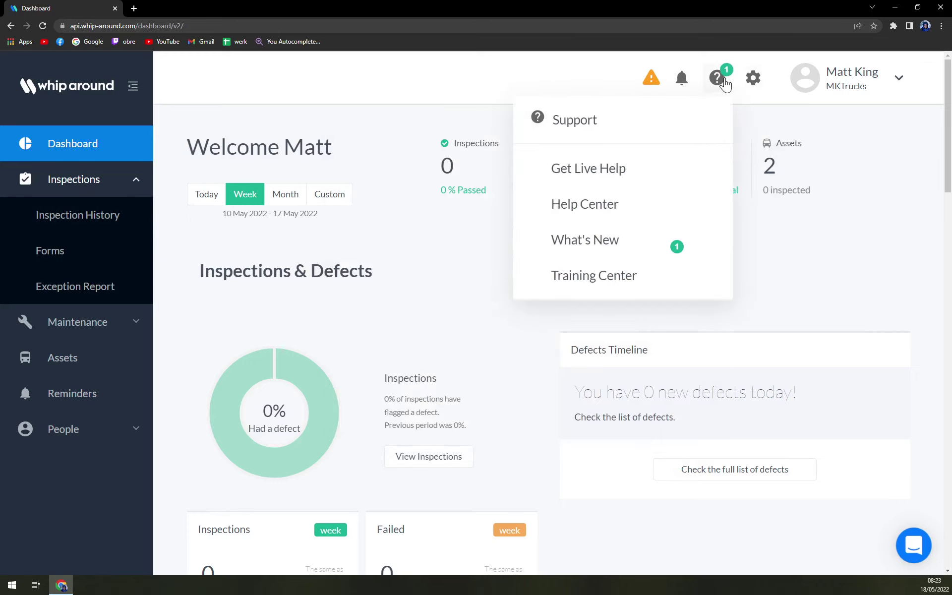
pyautogui.click(753, 79)
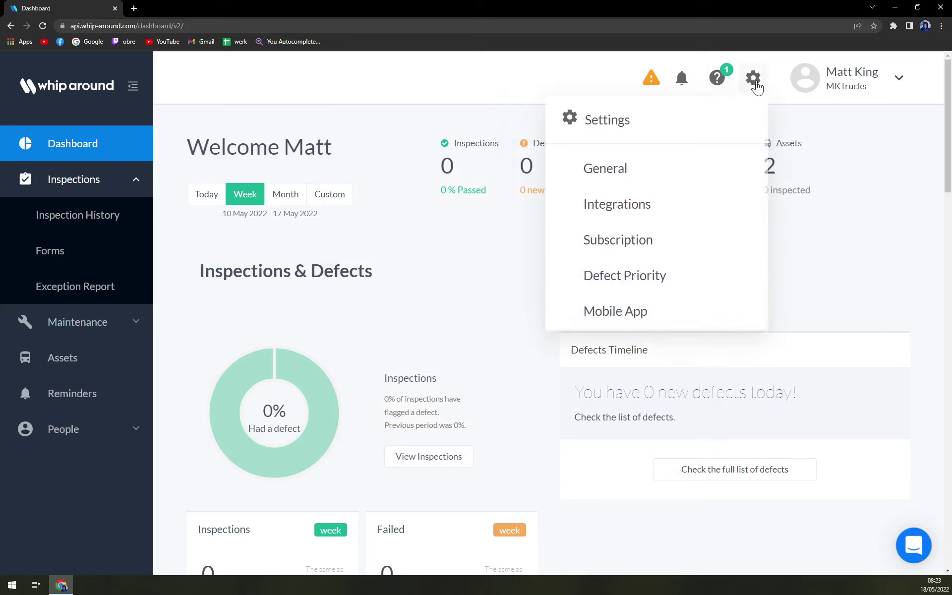
pyautogui.click(718, 78)
pyautogui.click(753, 78)
pyautogui.click(722, 77)
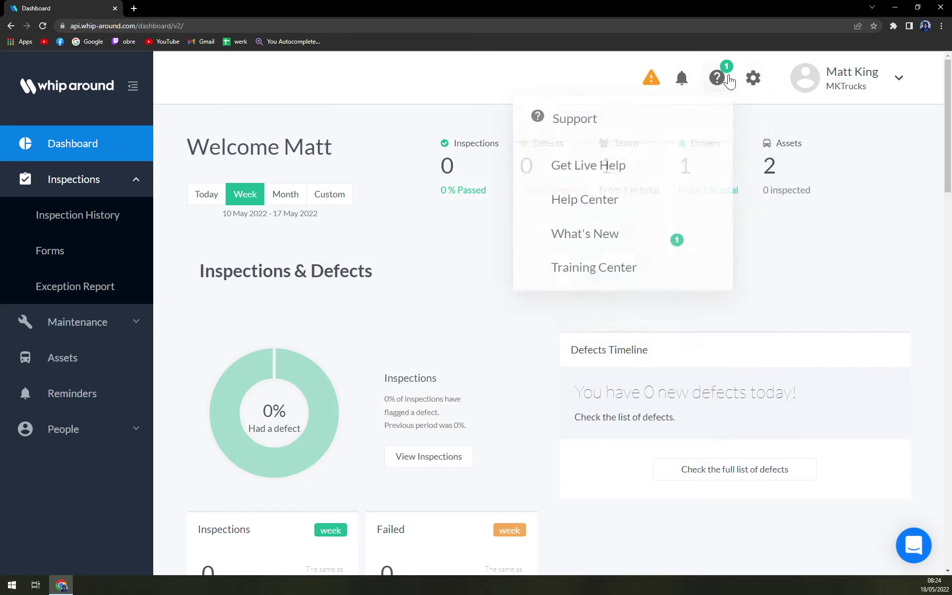
pyautogui.click(754, 78)
pyautogui.click(889, 79)
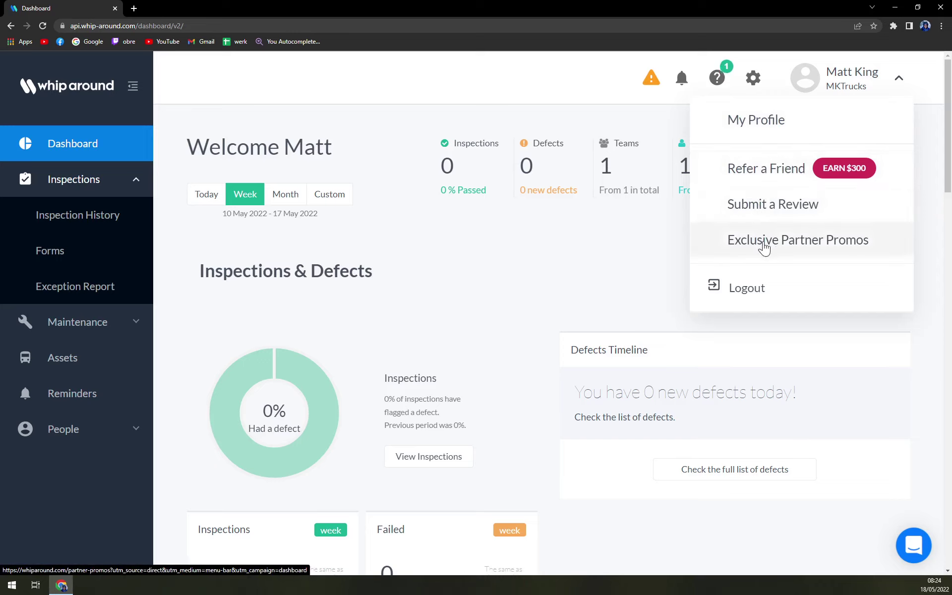
pyautogui.click(570, 261)
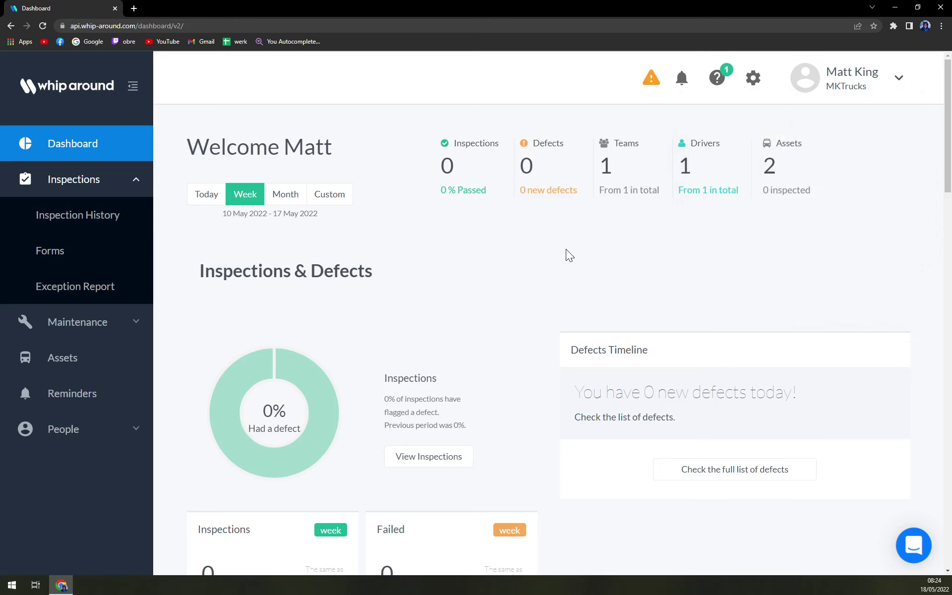
pyautogui.scroll(-5, 567, 255)
pyautogui.scroll(3, 558, 254)
pyautogui.scroll(3, 558, 254)
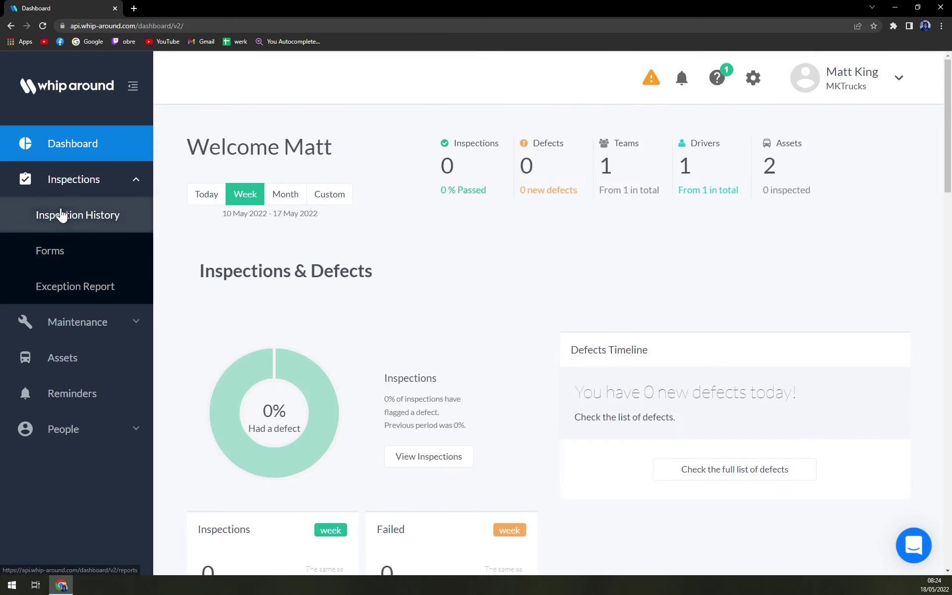
# Open Inspection History, now showing zero inspections and an empty list.
pyautogui.click(64, 182)
pyautogui.click(101, 182)
pyautogui.click(63, 219)
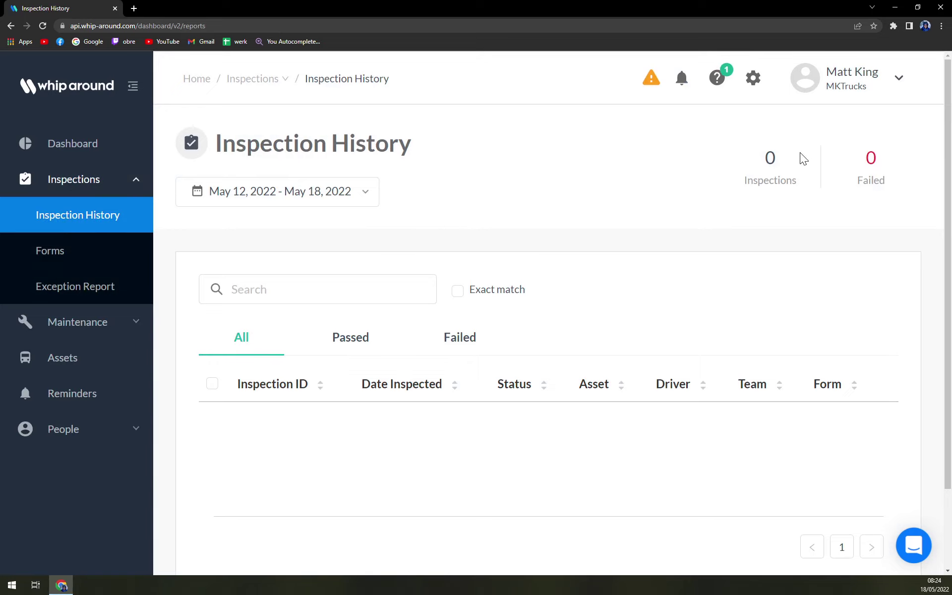
pyautogui.scroll(-3, 350, 349)
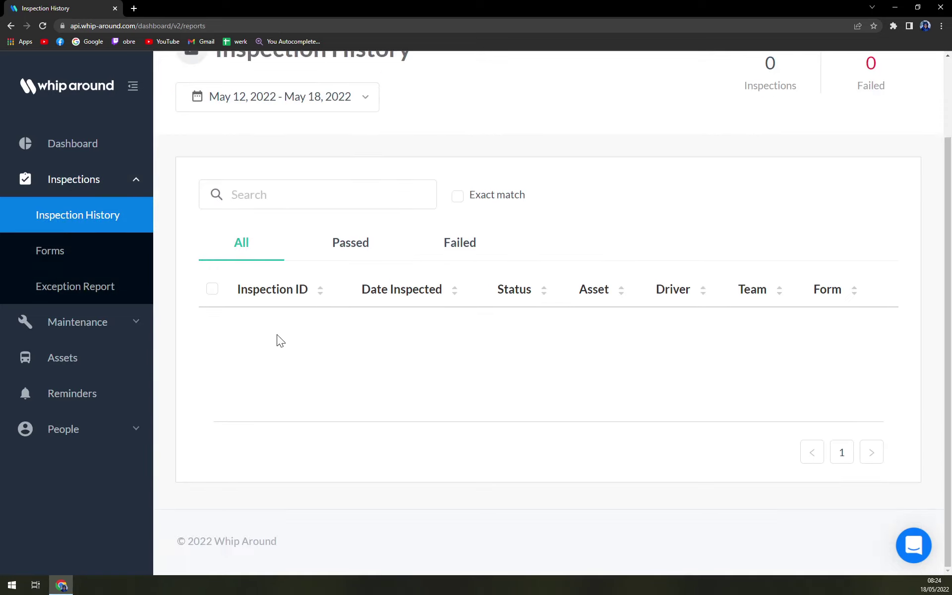
# Open the Intercom live chat panel and close it again.
pyautogui.click(914, 545)
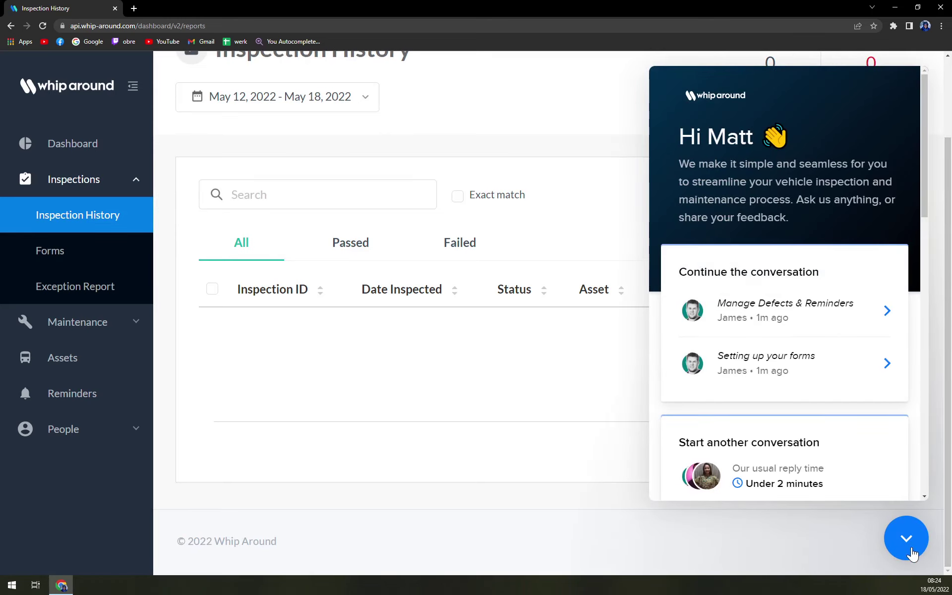
pyautogui.click(914, 551)
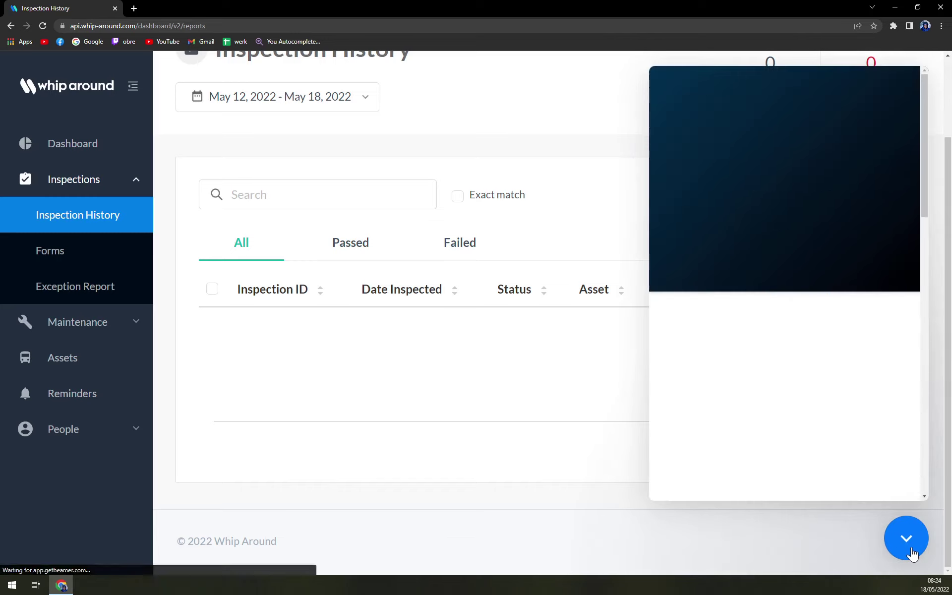
pyautogui.click(907, 537)
pyautogui.scroll(3, 712, 417)
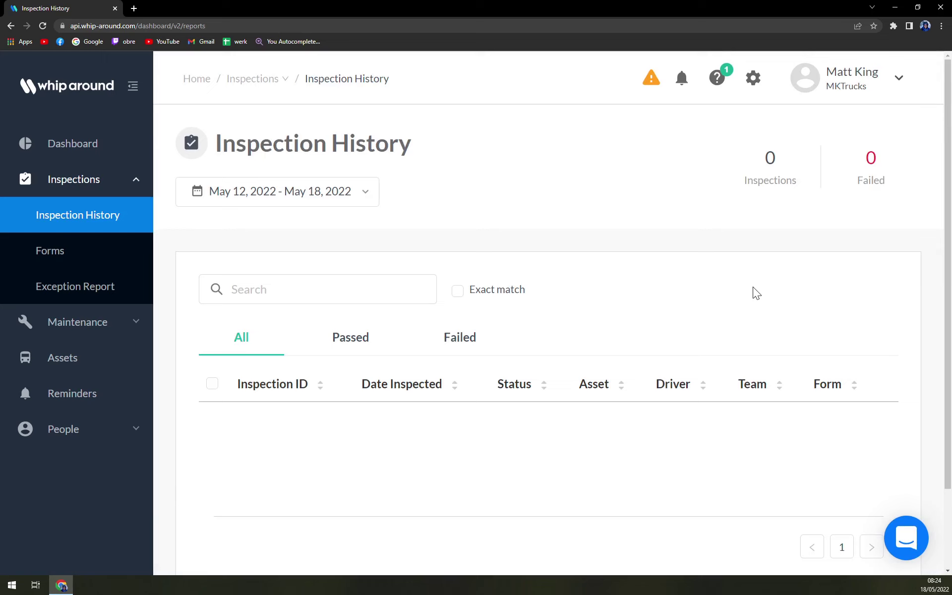
# Open the Forms page listing the Pre Trip Inspection (eDVIR) form with 26 cards.
pyautogui.click(71, 259)
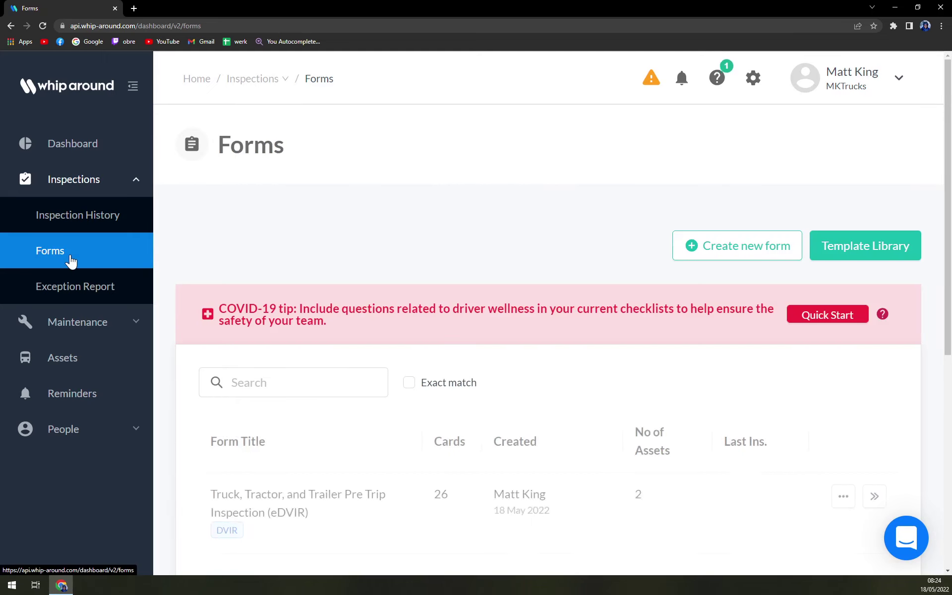